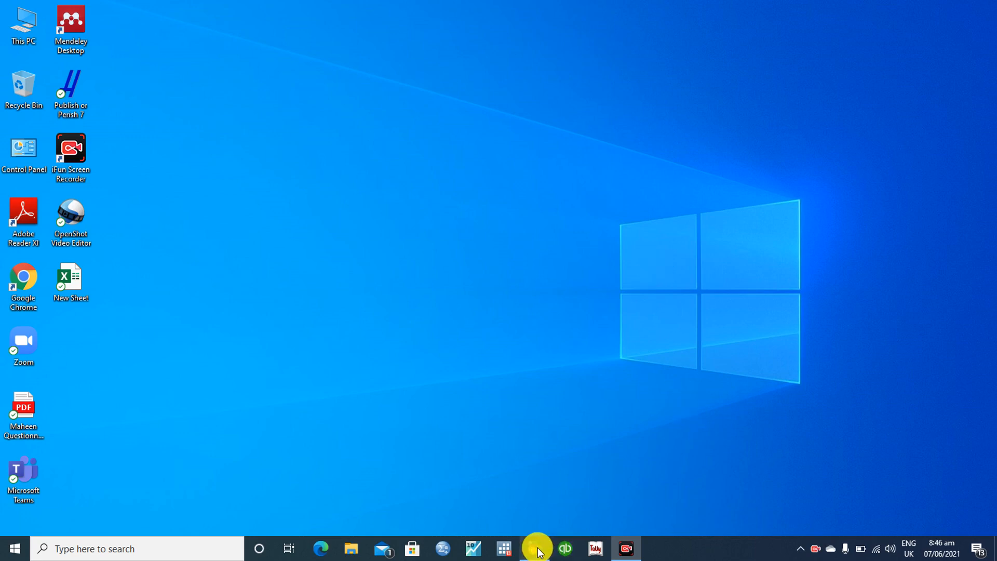
Restore the Peachtree window full screen and browse the Customers, Jobs and Maintain menus
mouse_move(536, 548)
left_click(529, 510)
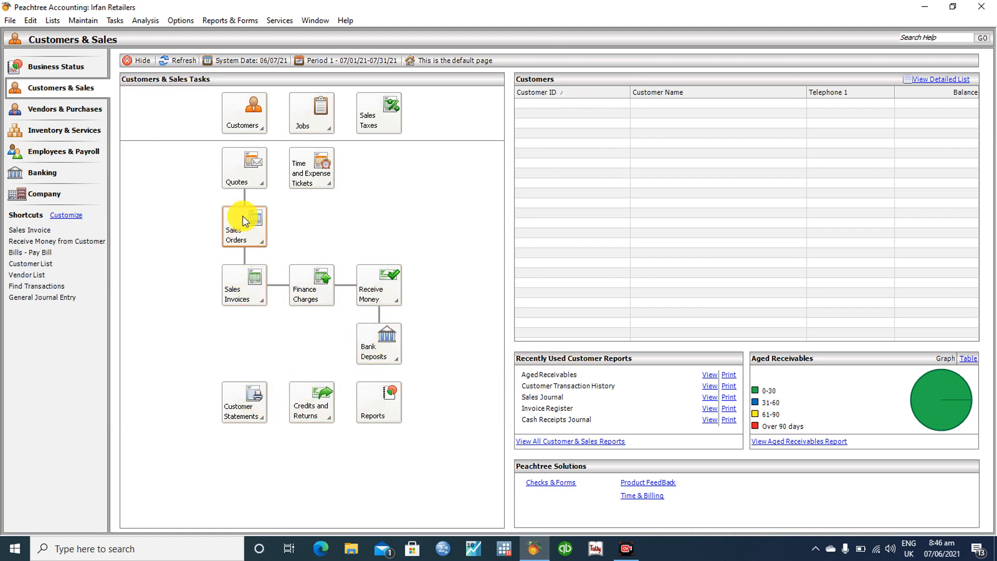
left_click(249, 123)
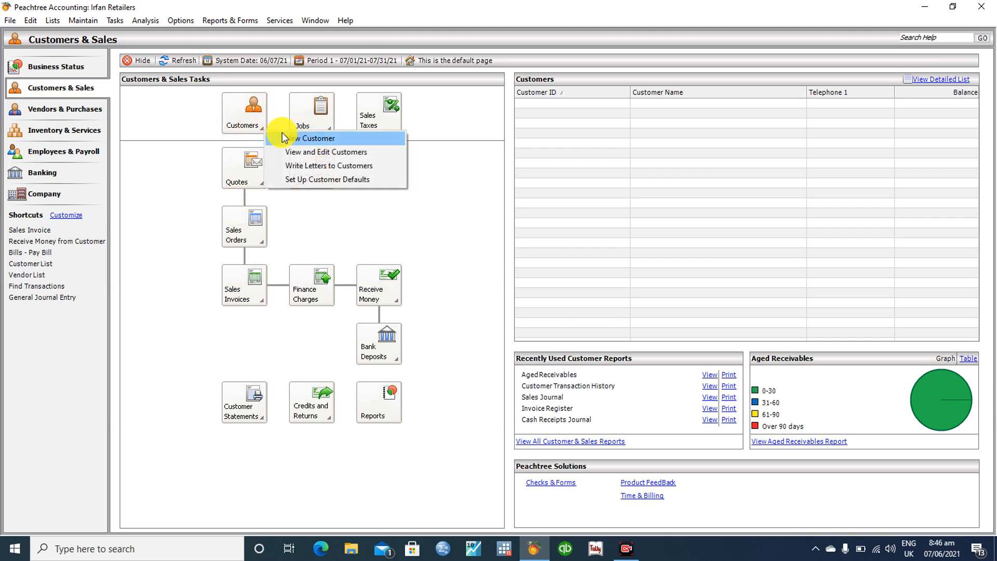
left_click(179, 149)
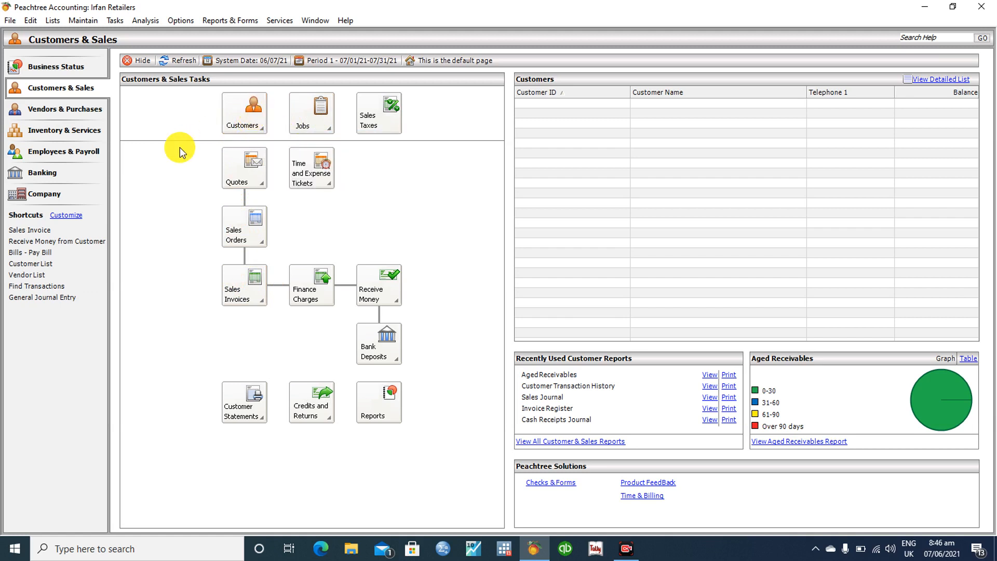
left_click(316, 113)
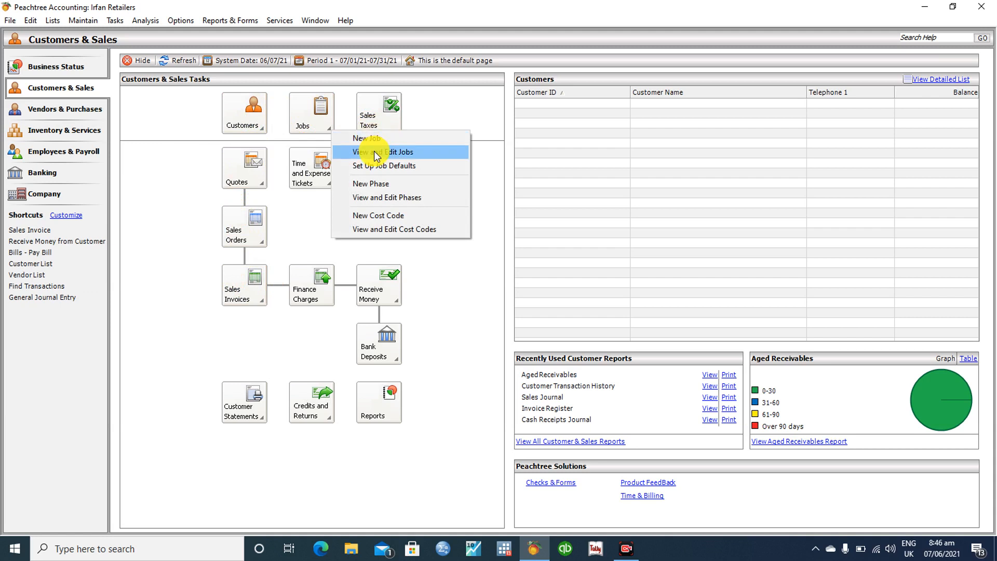
left_click(423, 102)
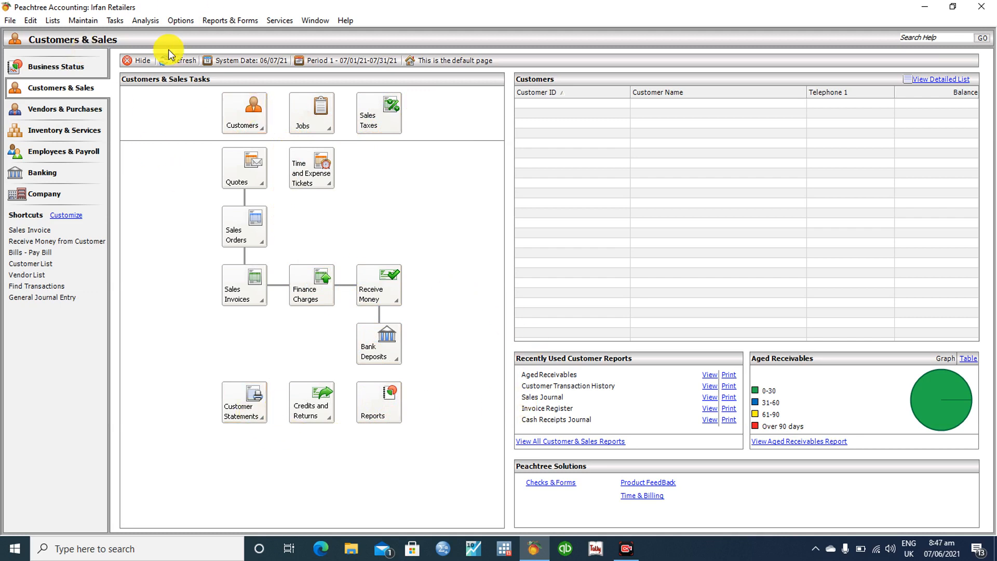
left_click(80, 20)
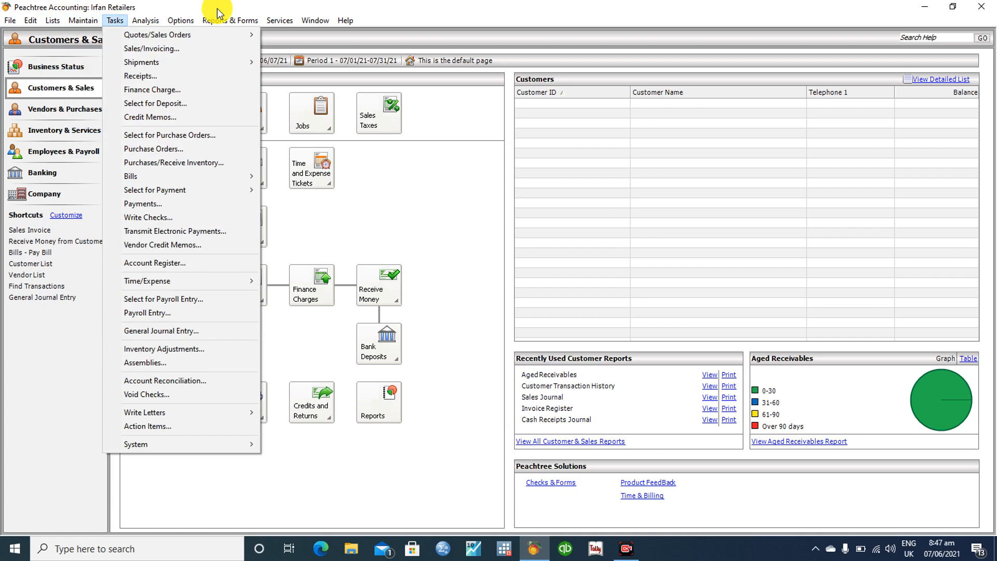
Close the open Maintain menu, leaving the Customers & Sales overview showing
left_click(421, 6)
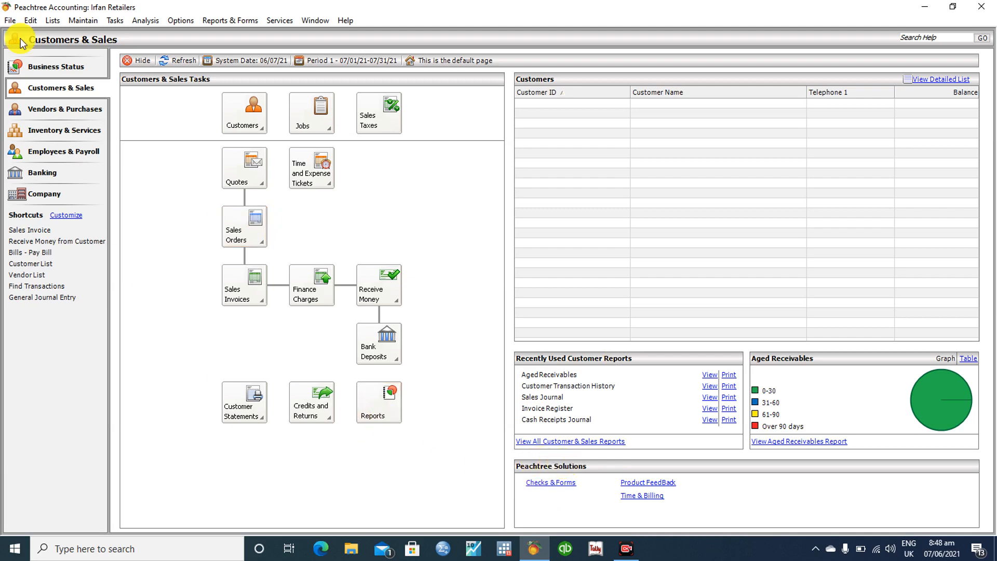
left_click(61, 72)
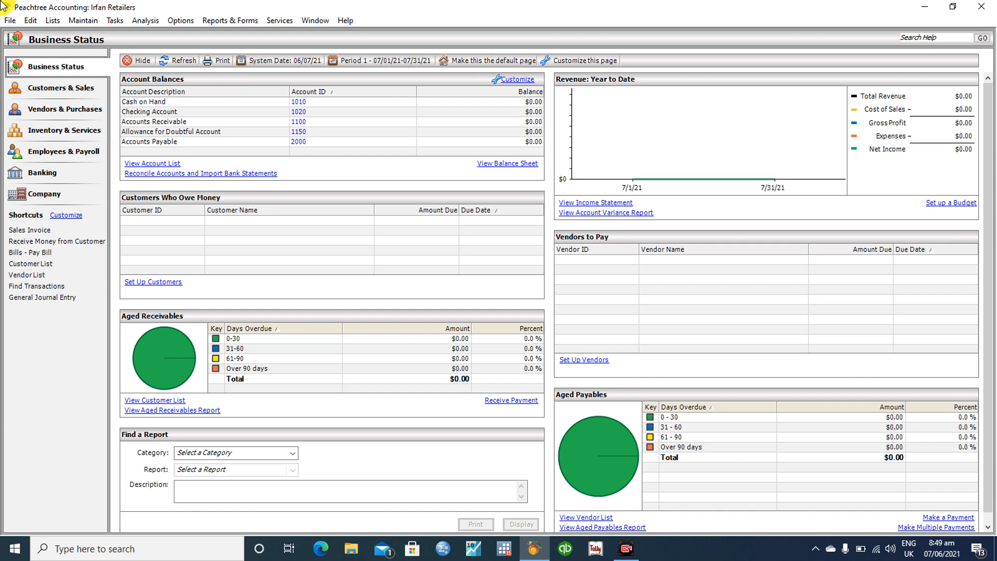
left_click(50, 94)
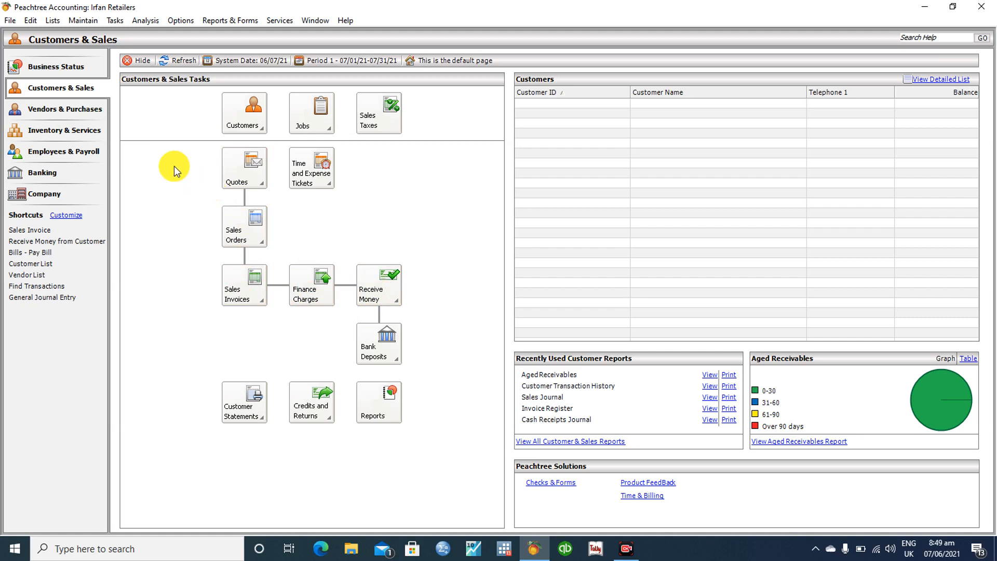
left_click(66, 111)
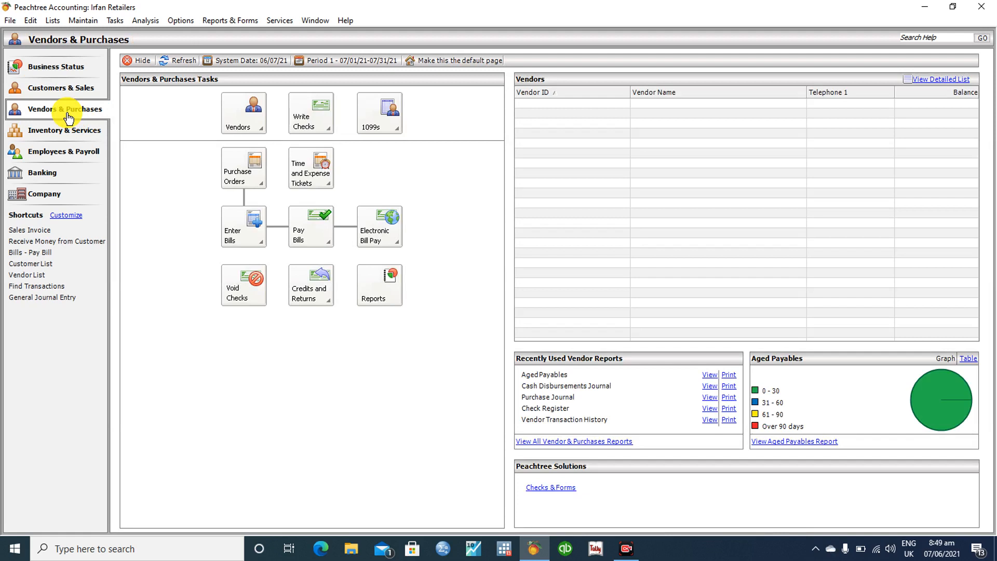
left_click(61, 134)
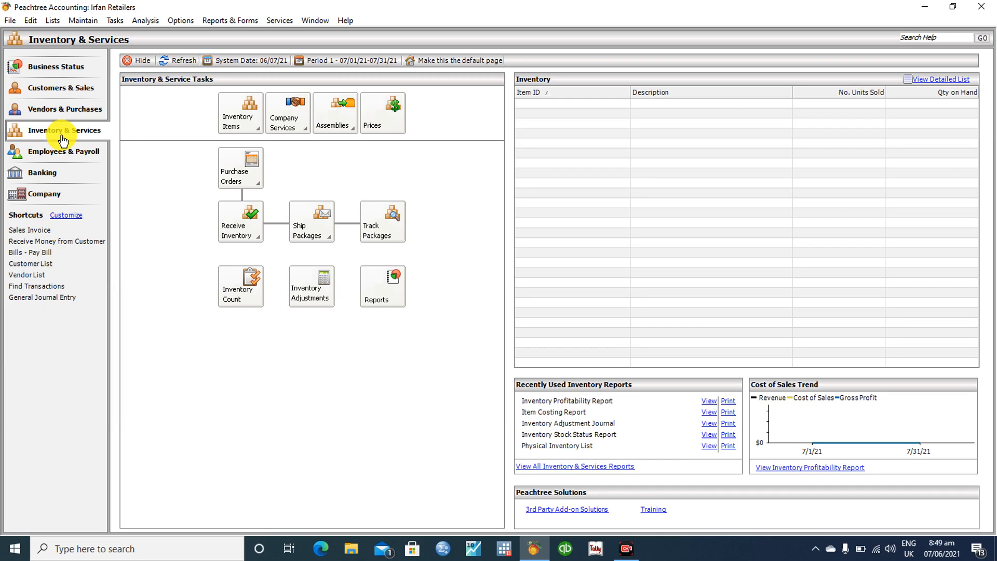
left_click(70, 156)
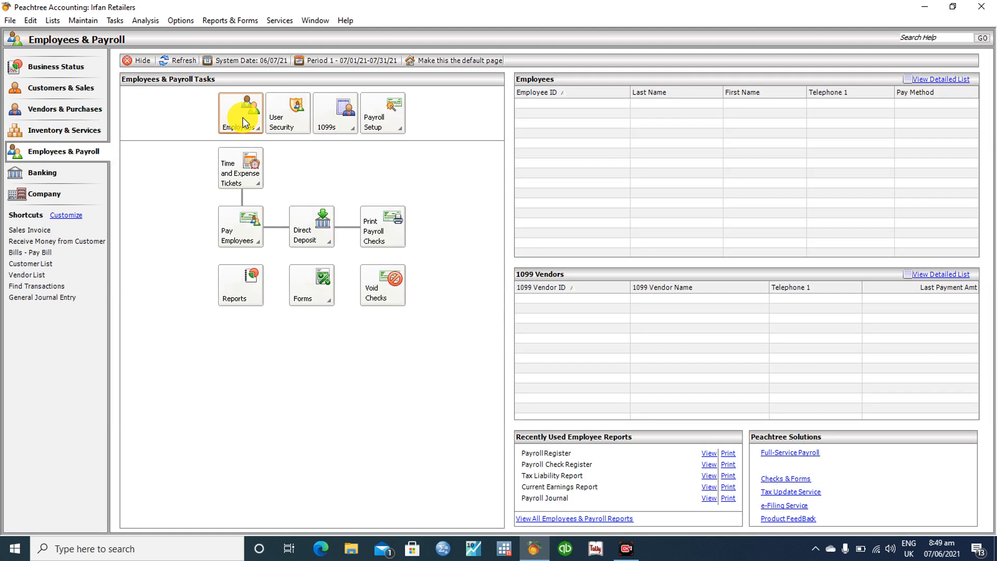
left_click(39, 173)
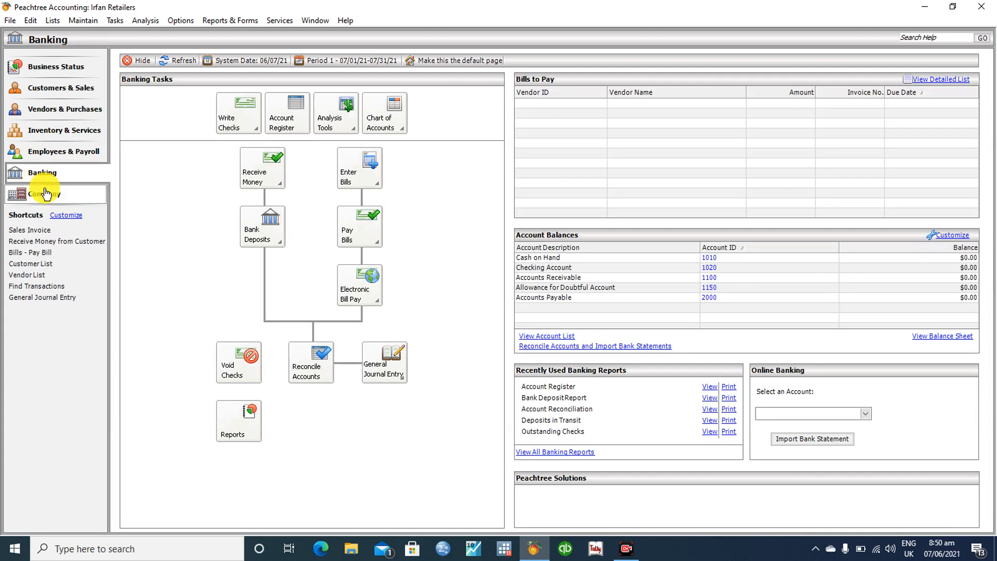
left_click(46, 194)
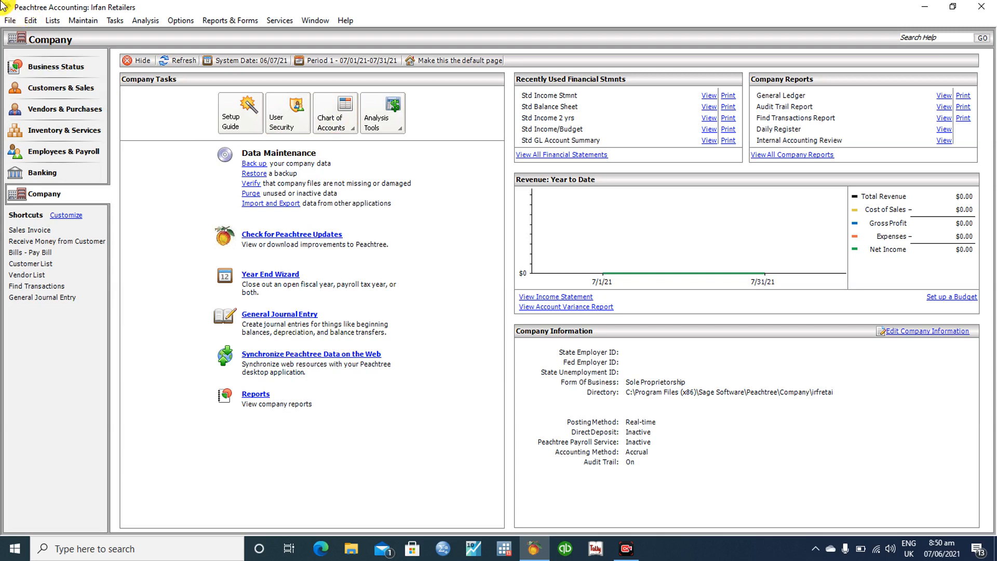
left_click(53, 89)
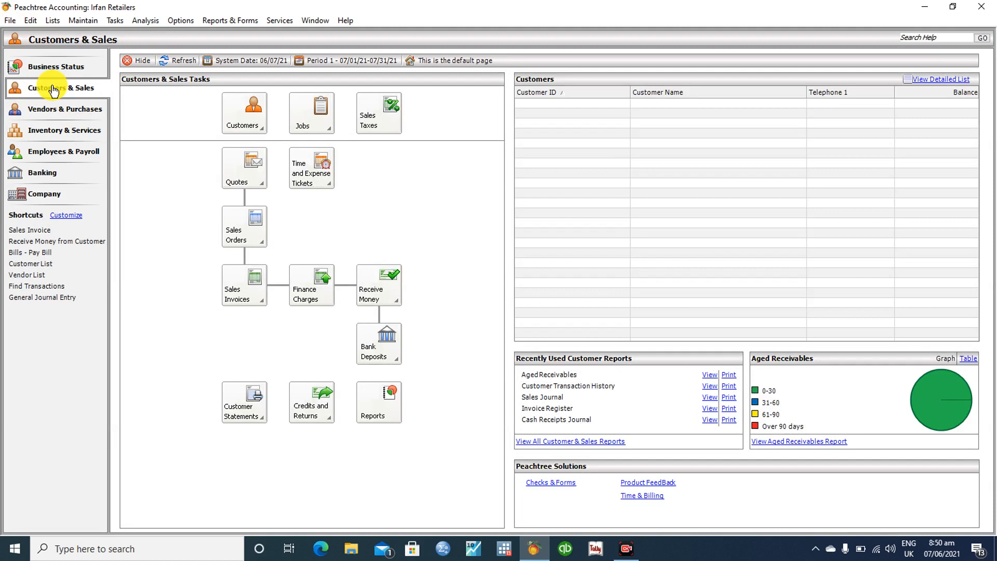
left_click(242, 119)
left_click(201, 130)
Open a blank New Customer record from the Customers task list
left_click(92, 22)
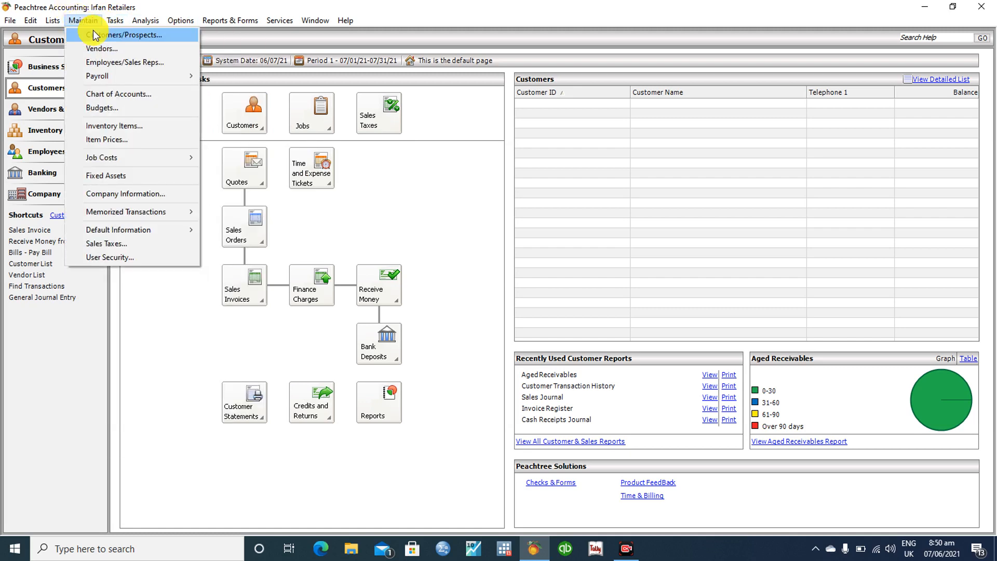
left_click(95, 35)
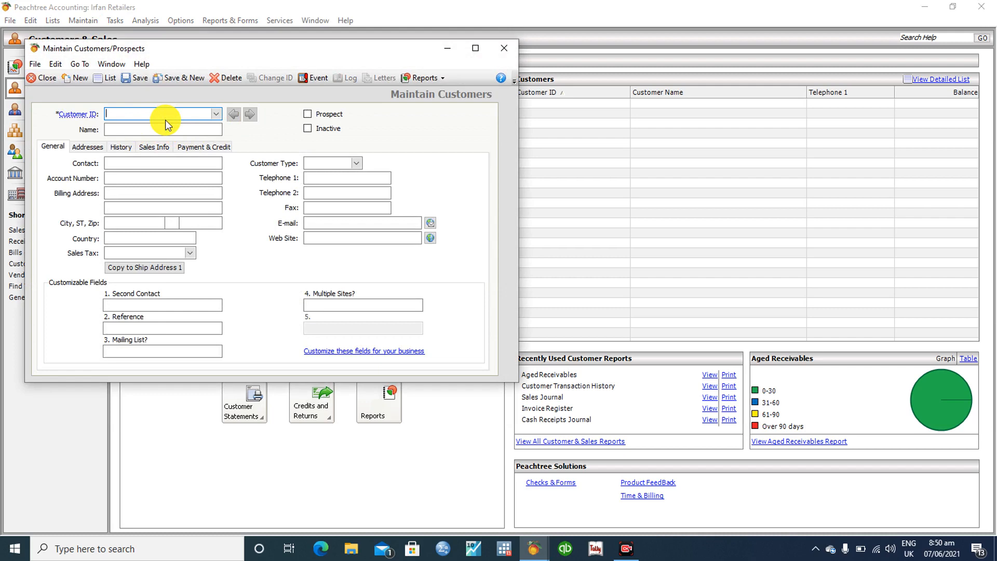
left_click(499, 49)
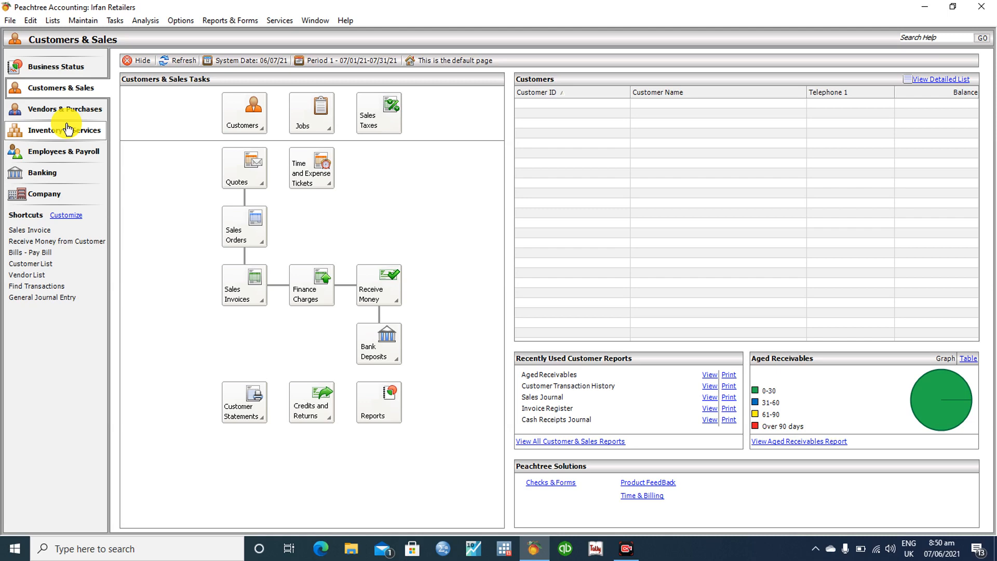
left_click(259, 125)
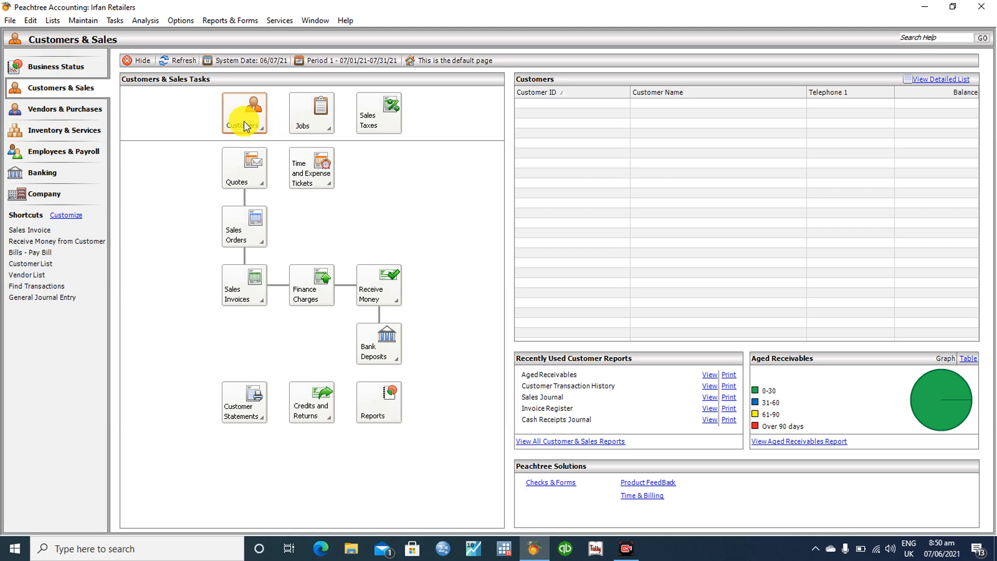
left_click(280, 141)
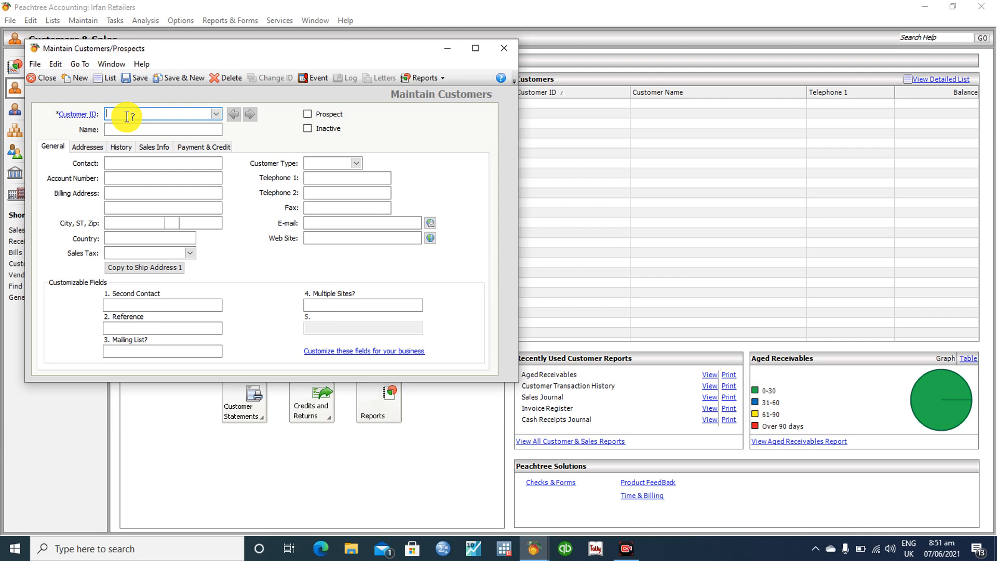
Enter the customer ID, the customer's full name and contact phone number
type("CUS")
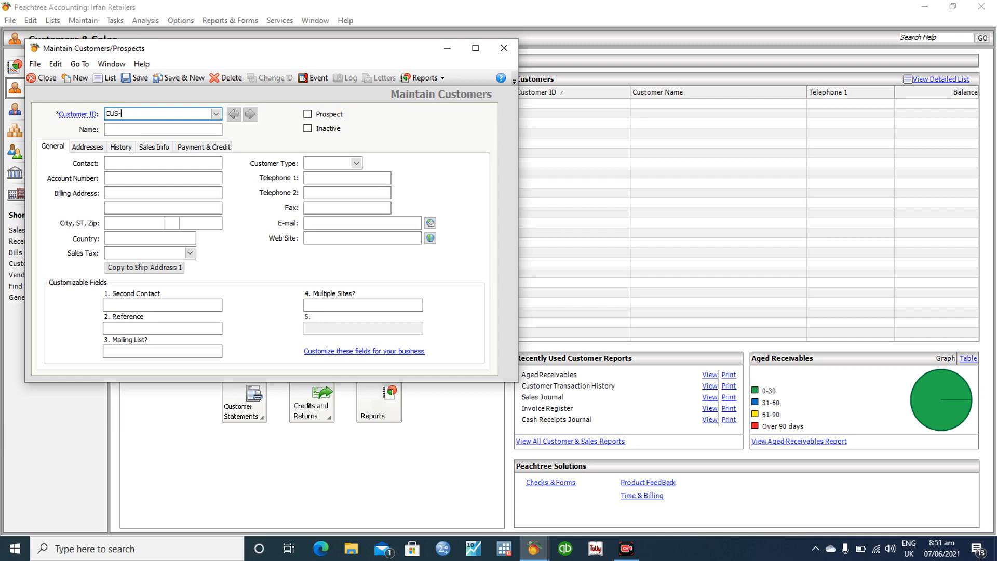
type("-001")
left_click(132, 129)
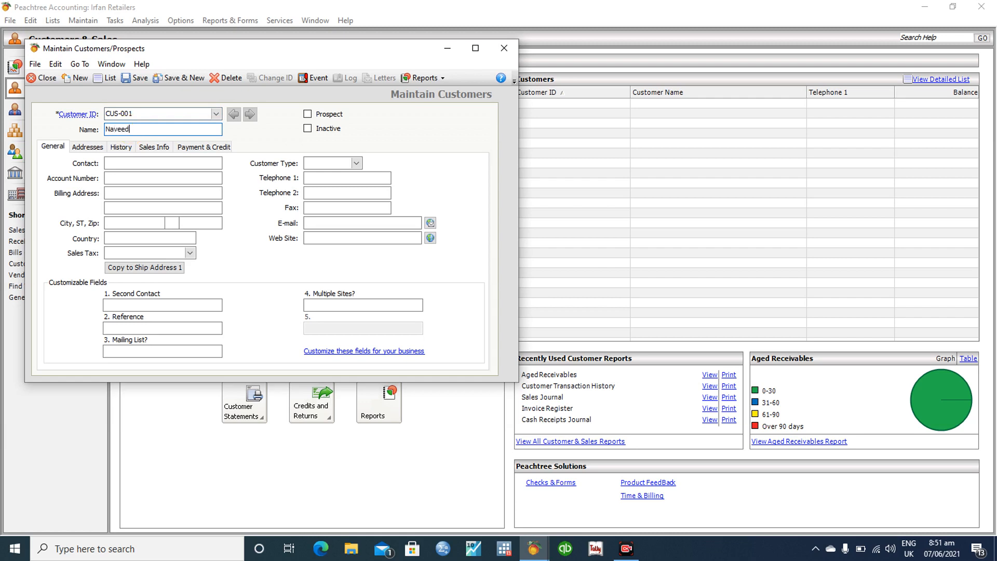
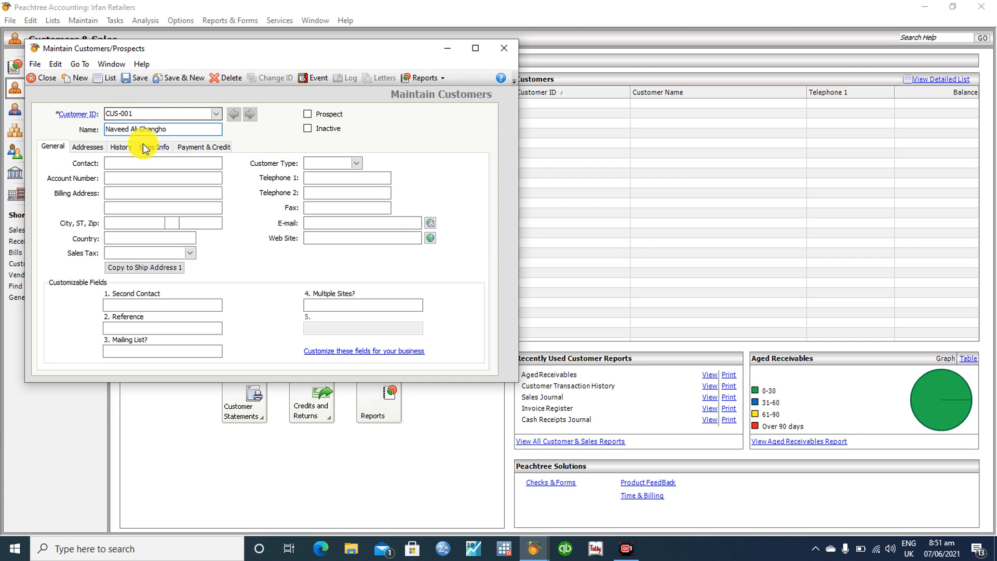
left_click(142, 162)
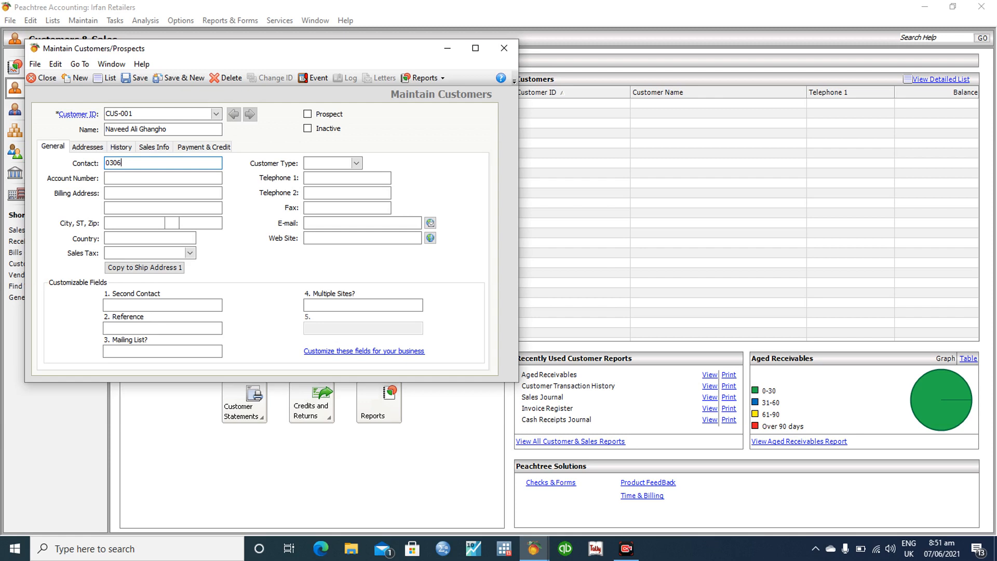
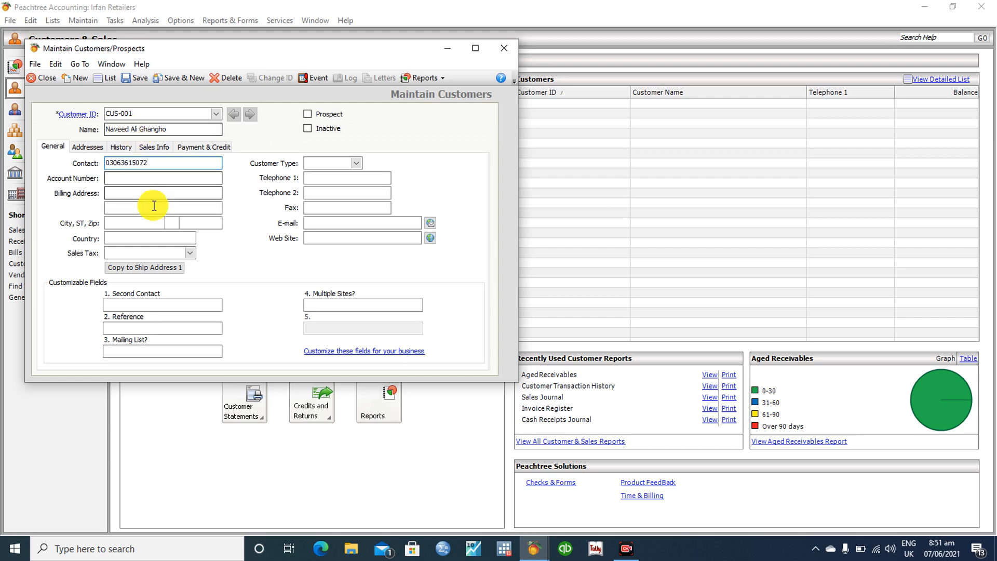
Set the billing address to Karachi and fill in the customer's e-mail address
left_click(127, 177)
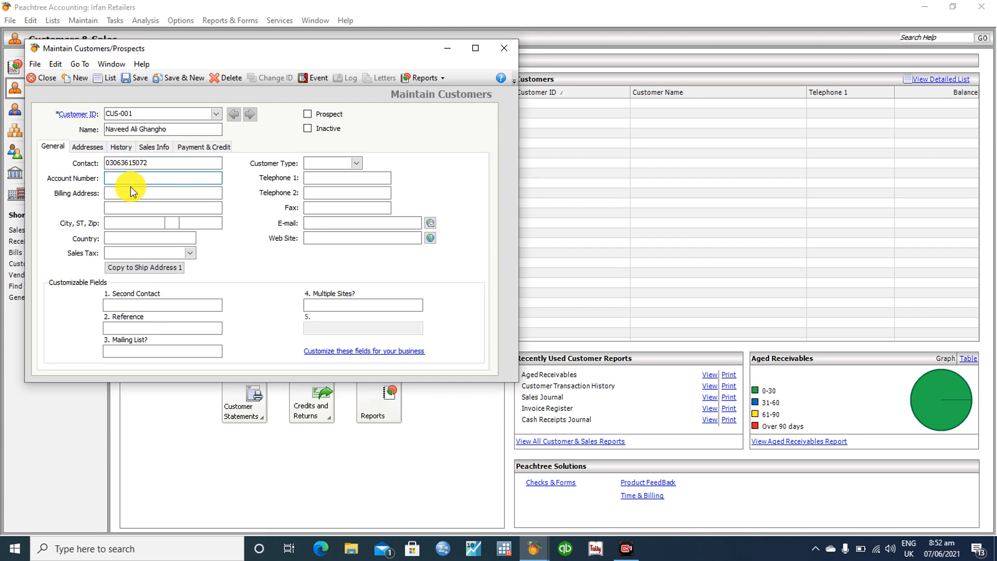
left_click(132, 190)
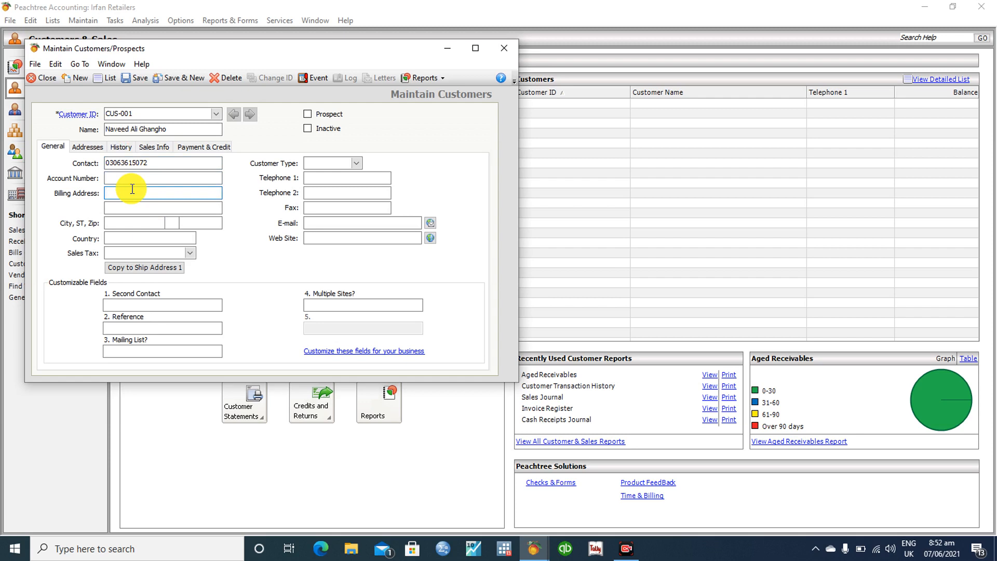
type("Karachi")
left_click(357, 164)
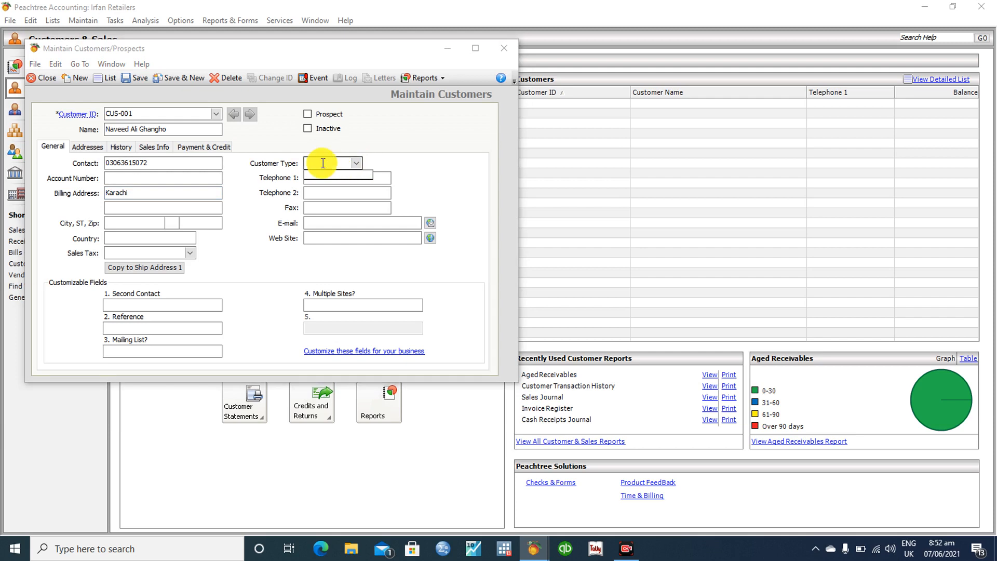
left_click(360, 162)
left_click(344, 177)
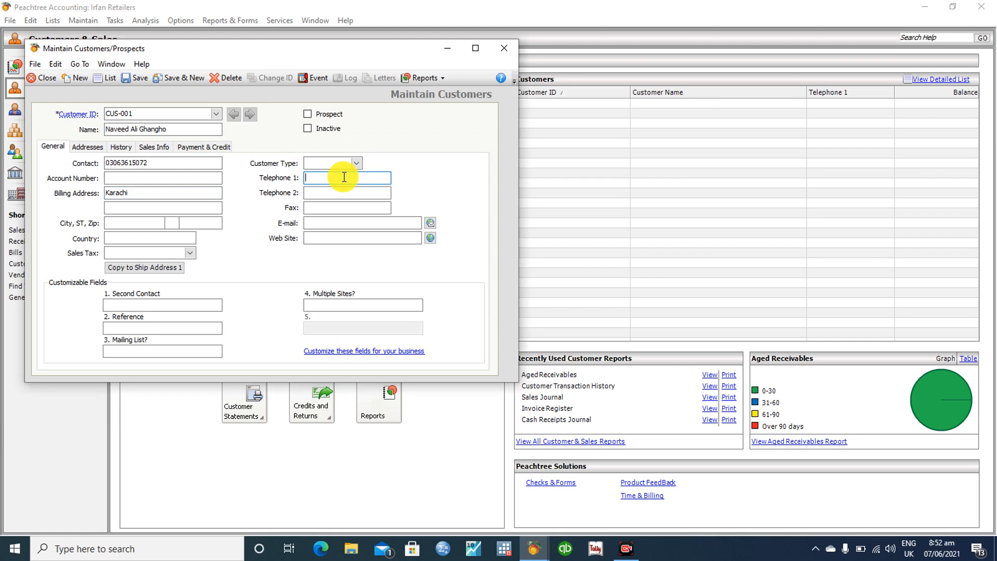
left_click(347, 225)
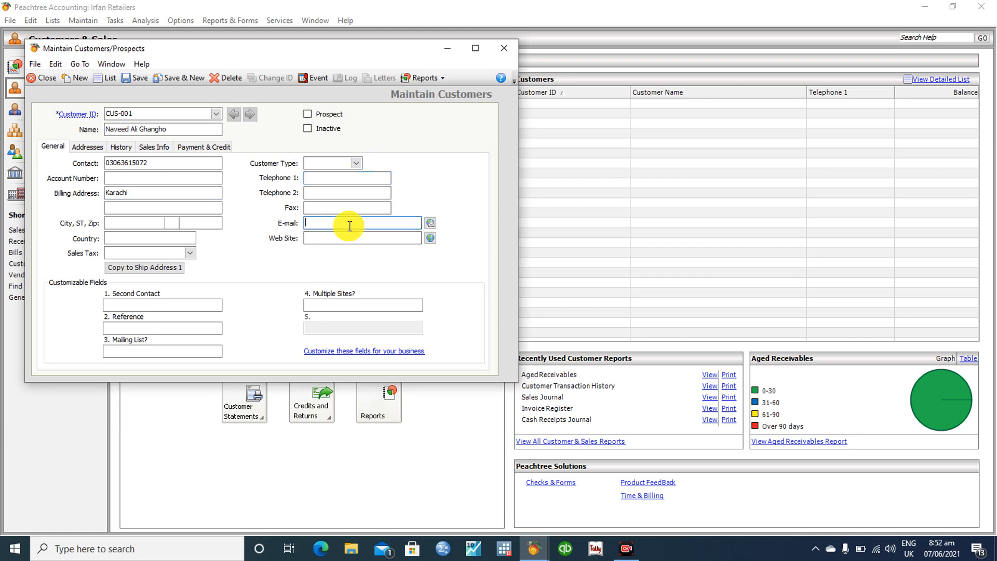
left_click(347, 352)
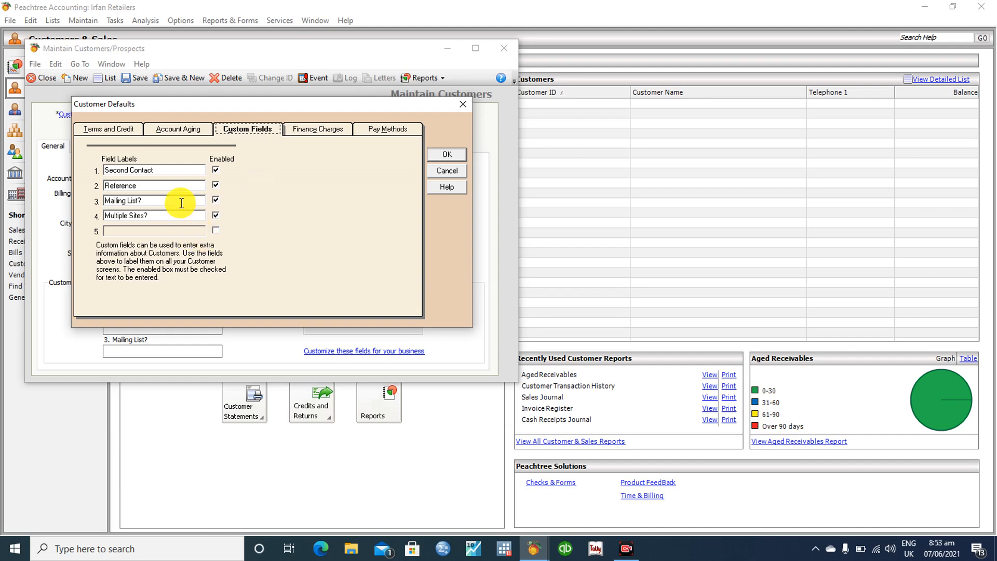
left_click(447, 155)
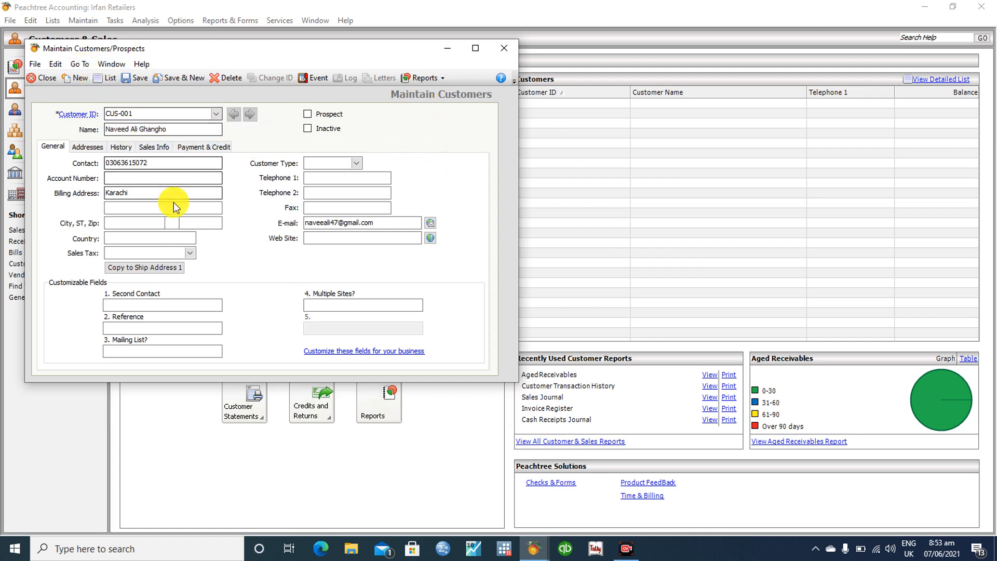
Review the customer's Addresses and History tabs, ending on Sales Info
left_click(87, 147)
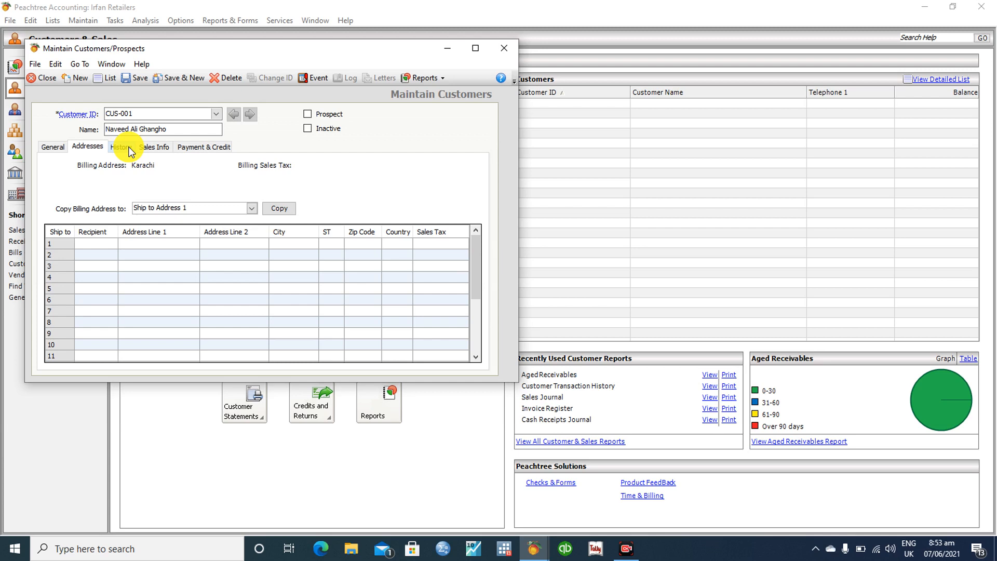
left_click(116, 150)
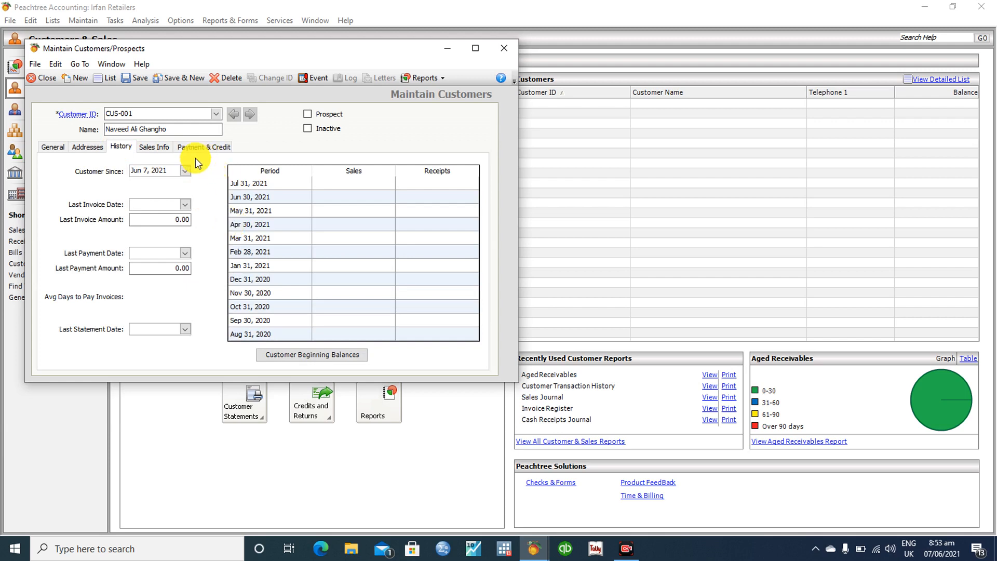
left_click(161, 146)
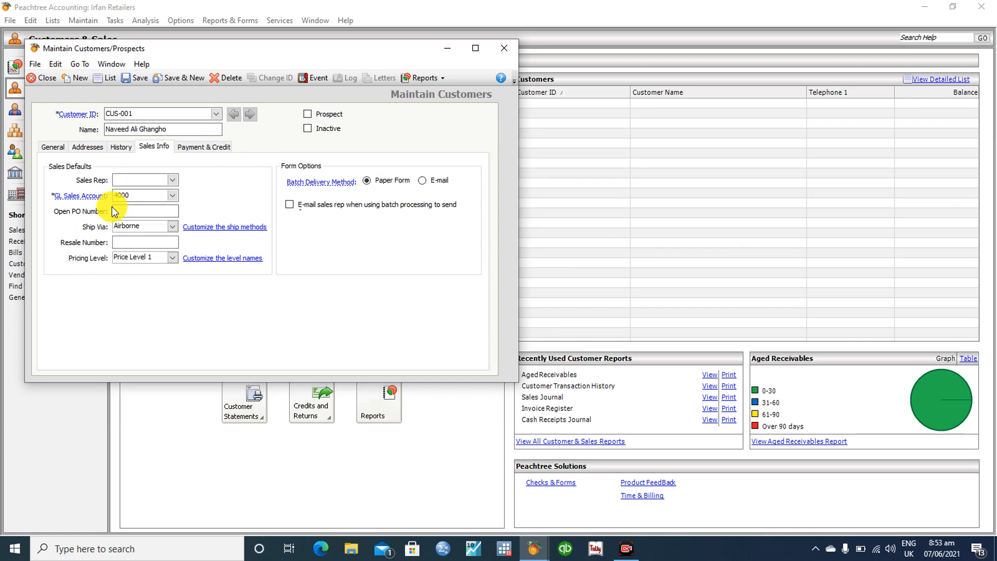
Set batch delivery to E-mail and check the net 30, $2,500 credit terms
left_click(171, 184)
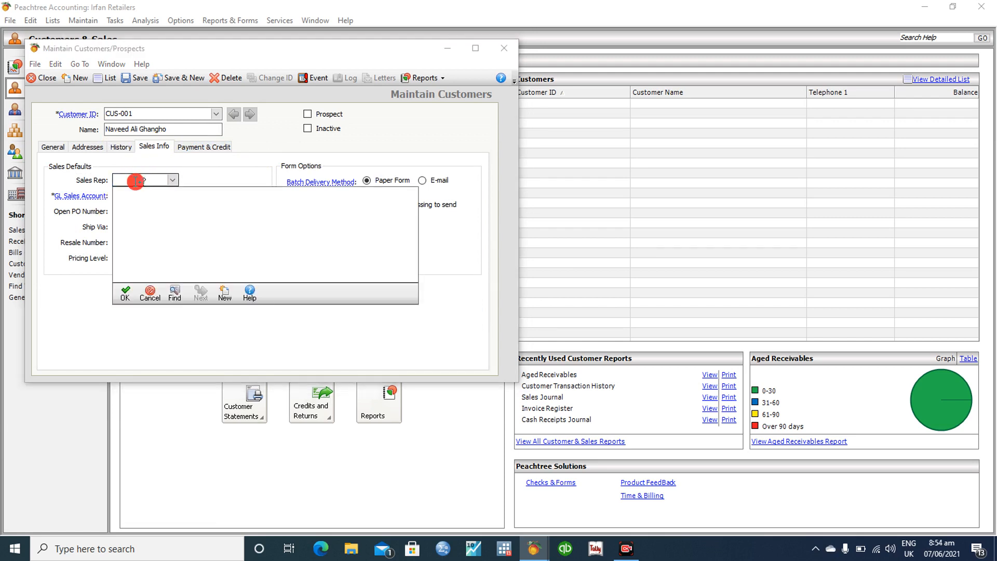
left_click(126, 297)
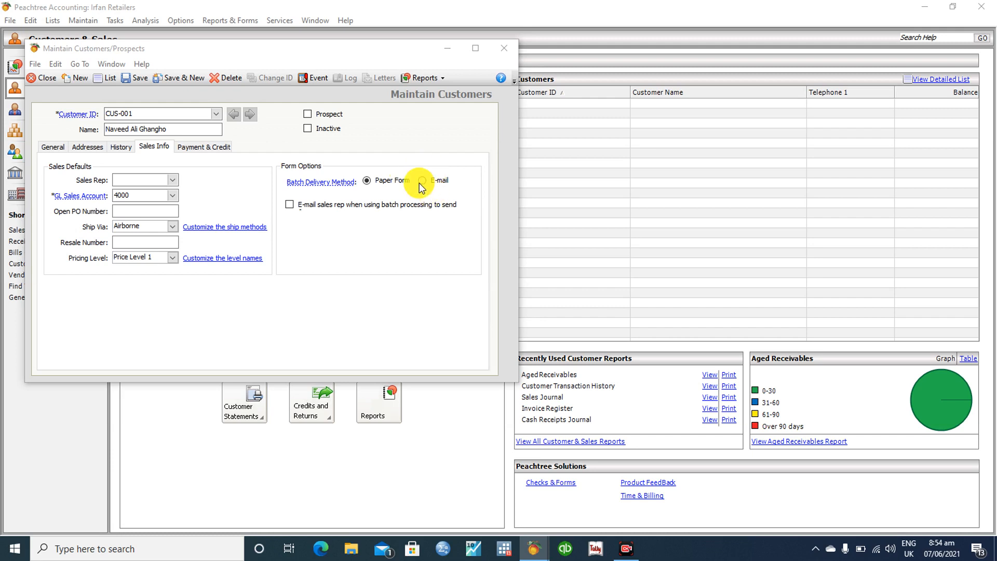
left_click(422, 182)
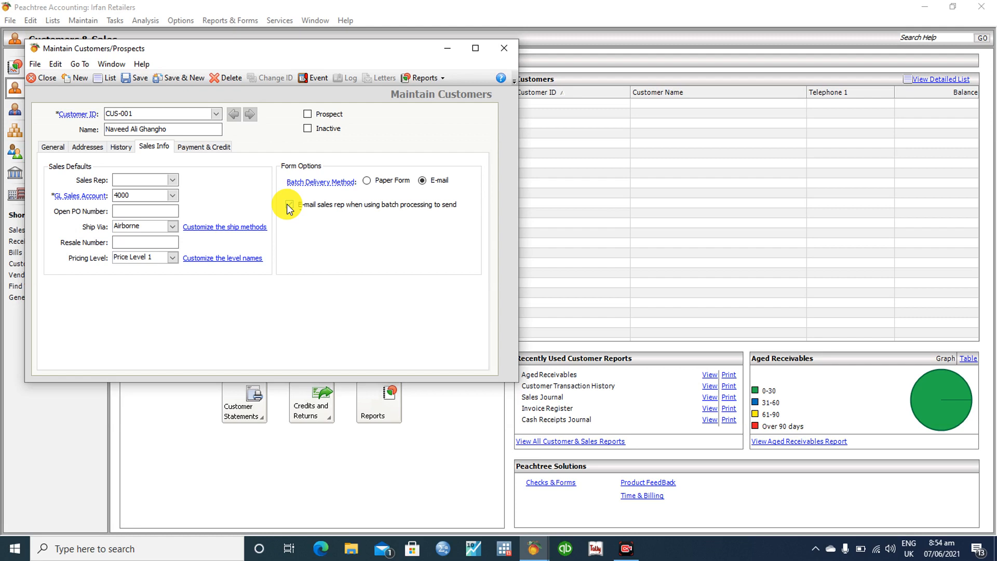
left_click(202, 148)
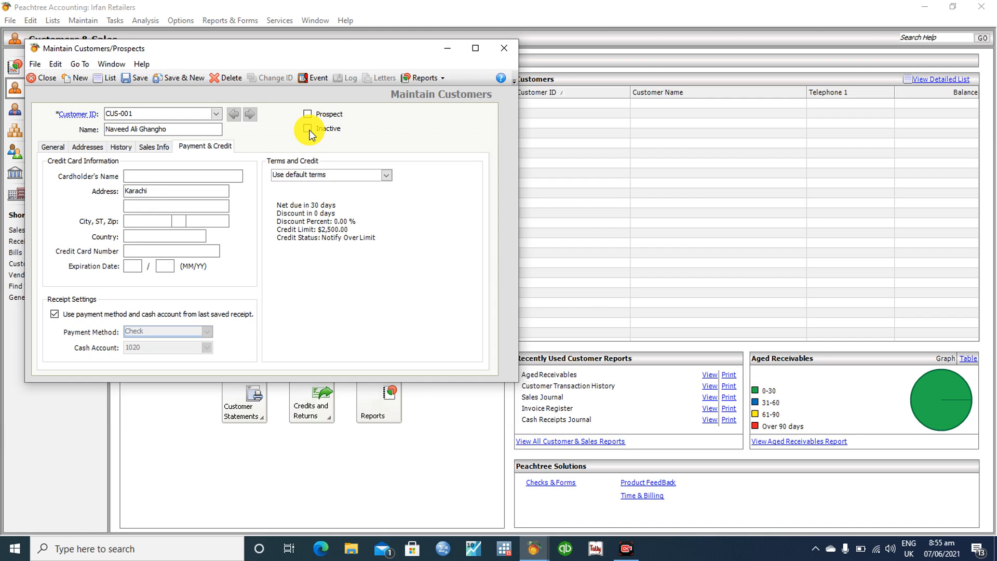
Save and close the customer, then confirm it in the customer list with $0.00 balance
left_click(131, 75)
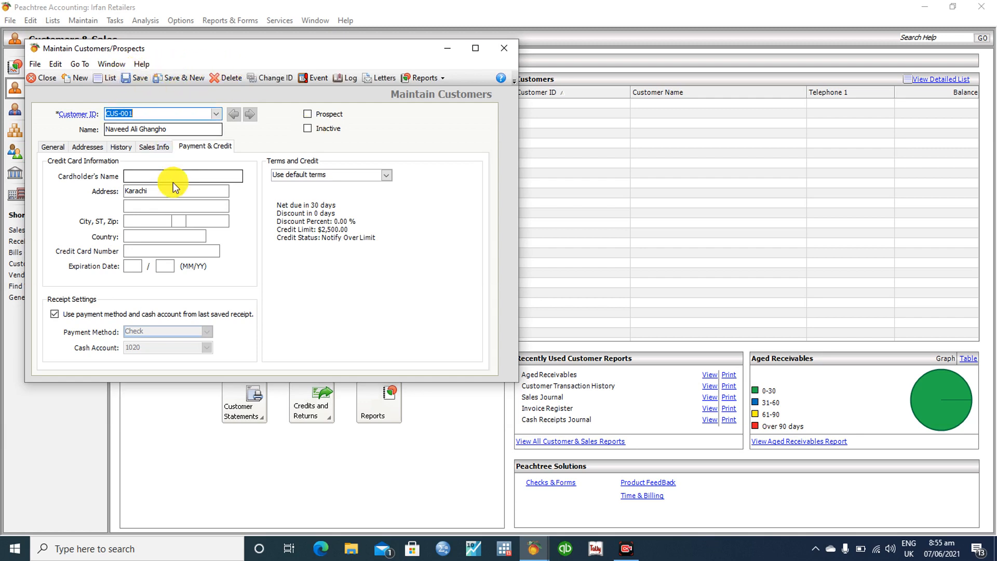
left_click(498, 55)
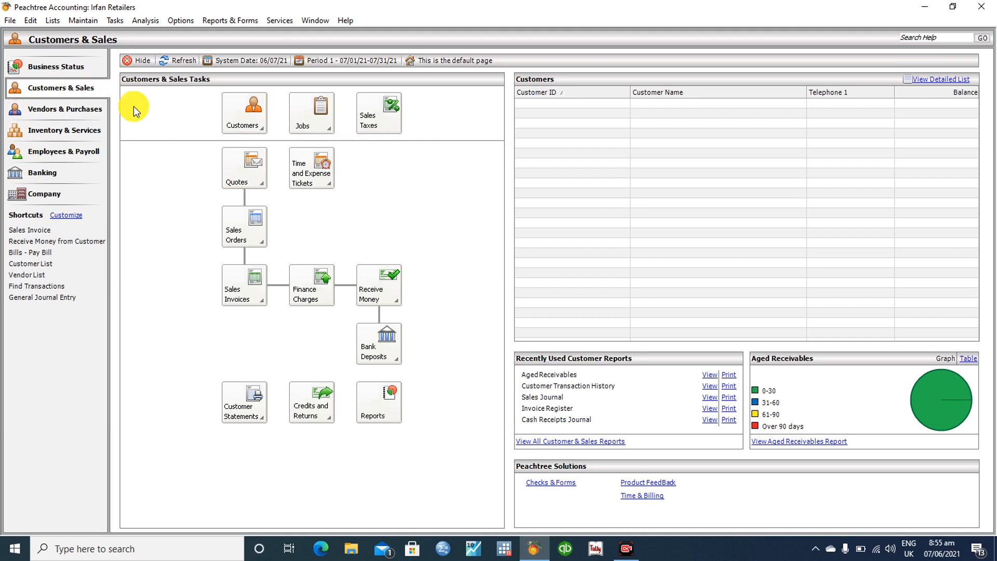
left_click(238, 118)
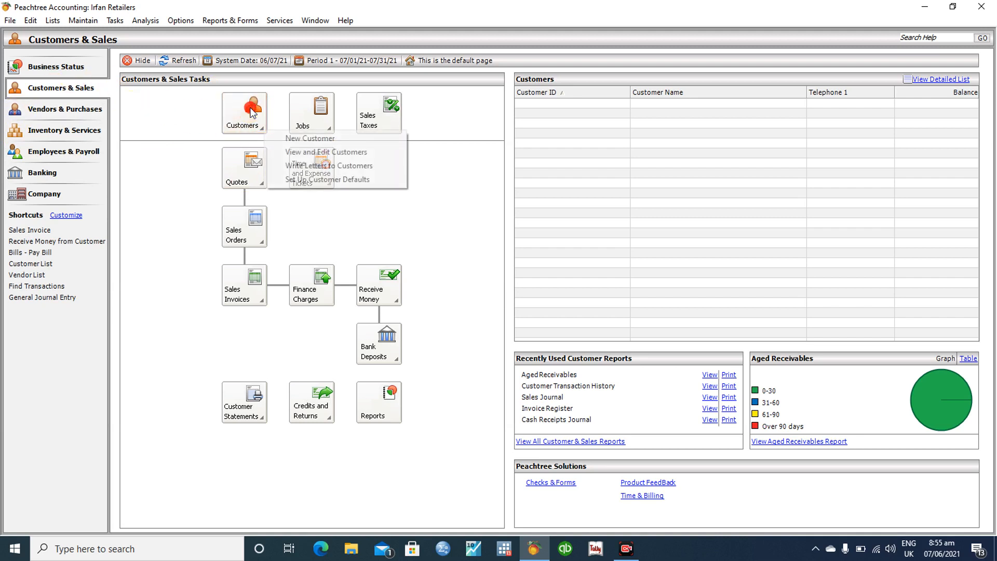
left_click(317, 152)
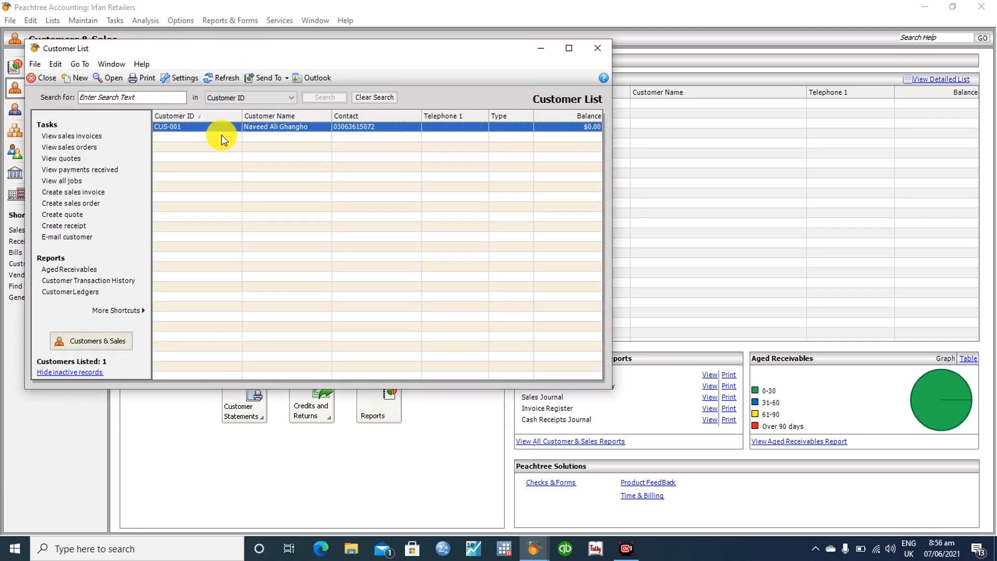
left_click(591, 49)
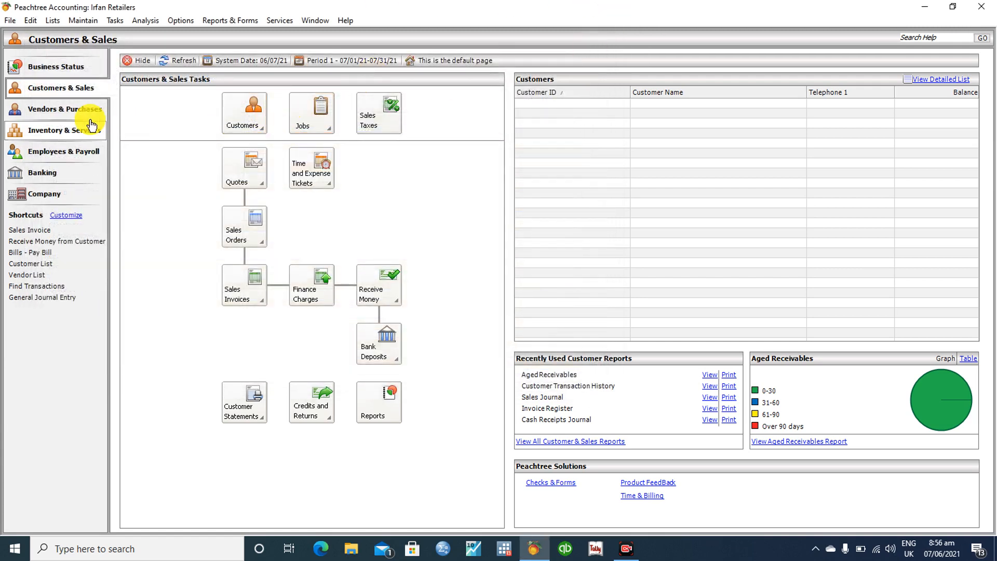
Start a New Employee record from Employees & Payroll, declining the Payroll Setup Wizard
left_click(73, 108)
left_click(257, 116)
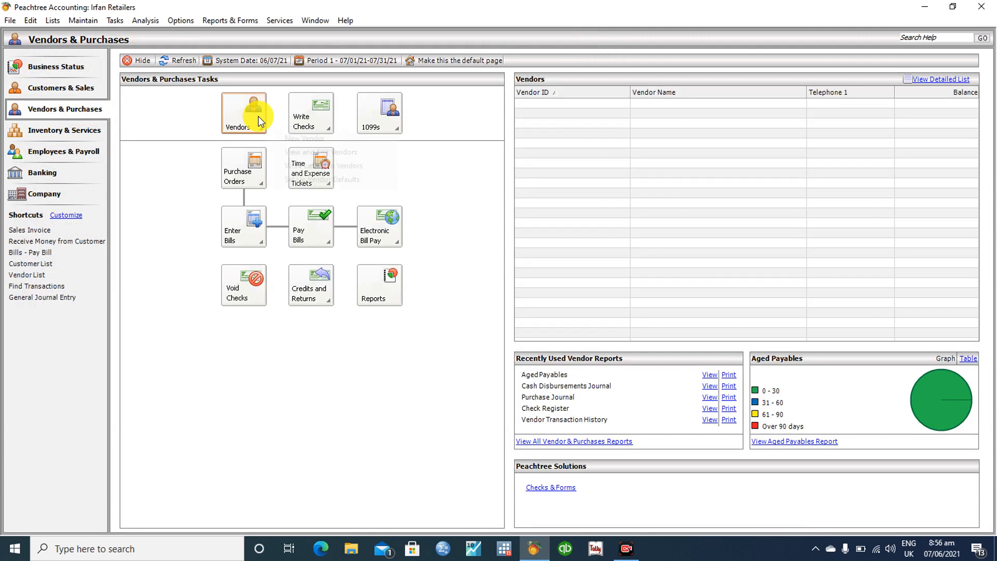
left_click(155, 118)
left_click(58, 156)
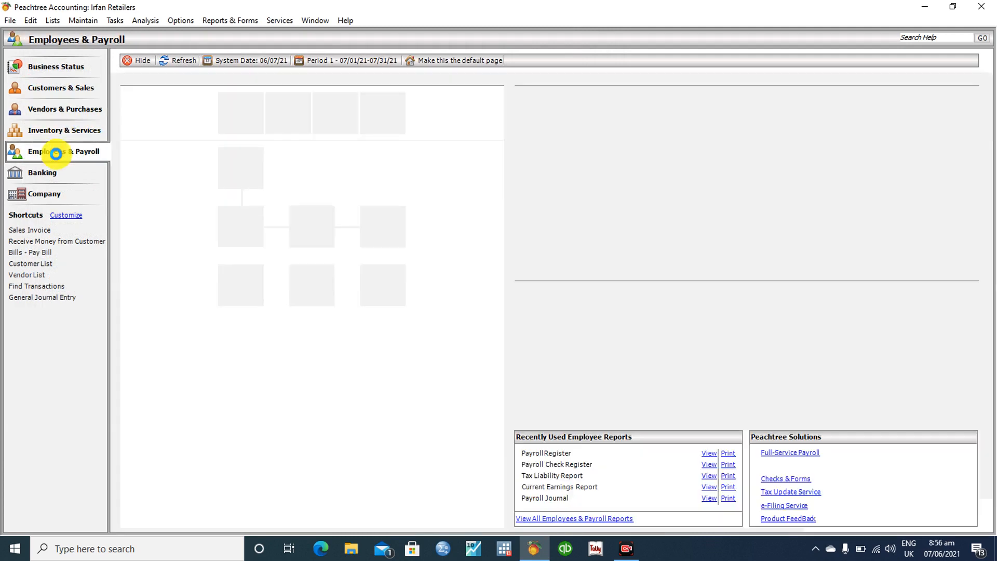
left_click(224, 127)
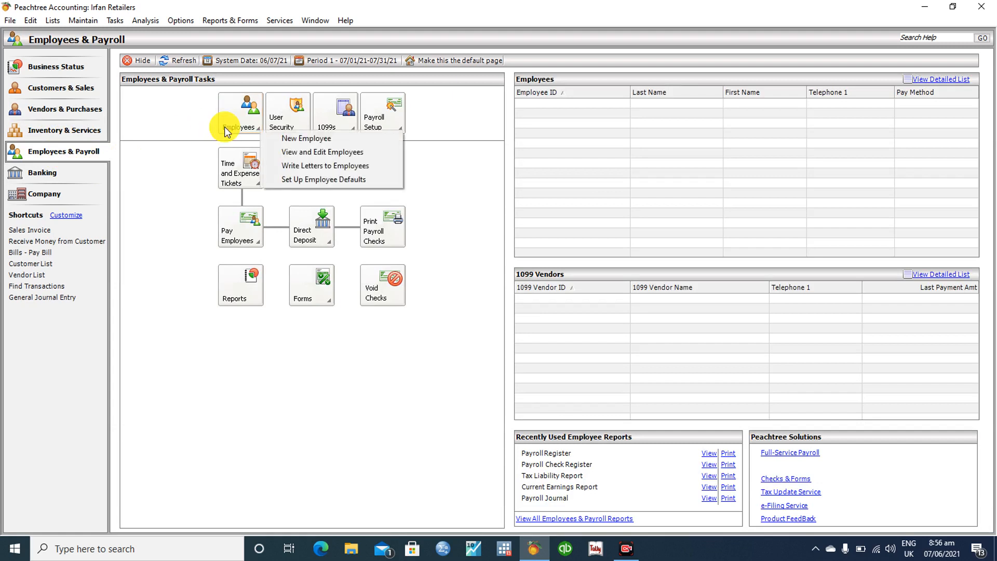
left_click(284, 138)
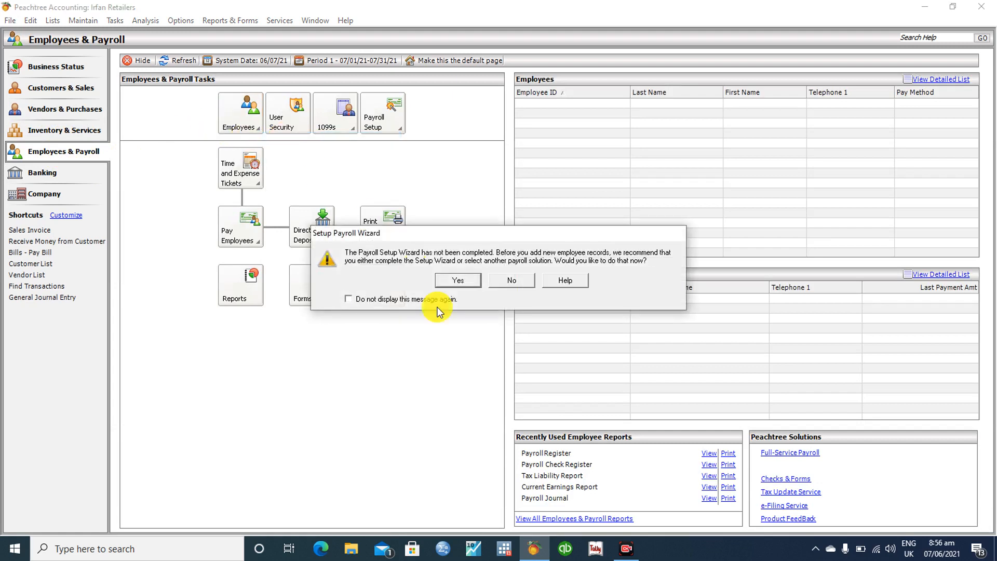
left_click(456, 279)
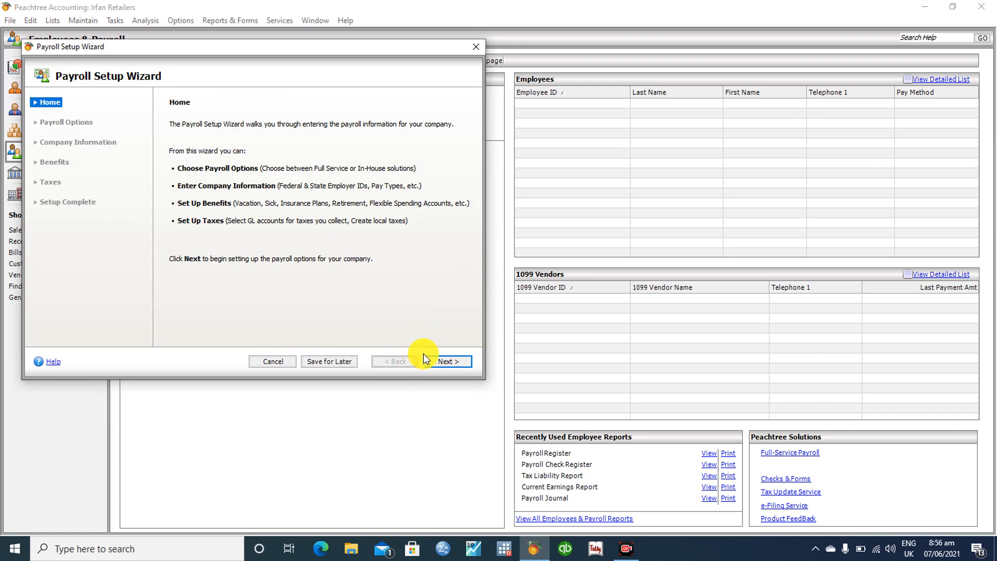
left_click(268, 362)
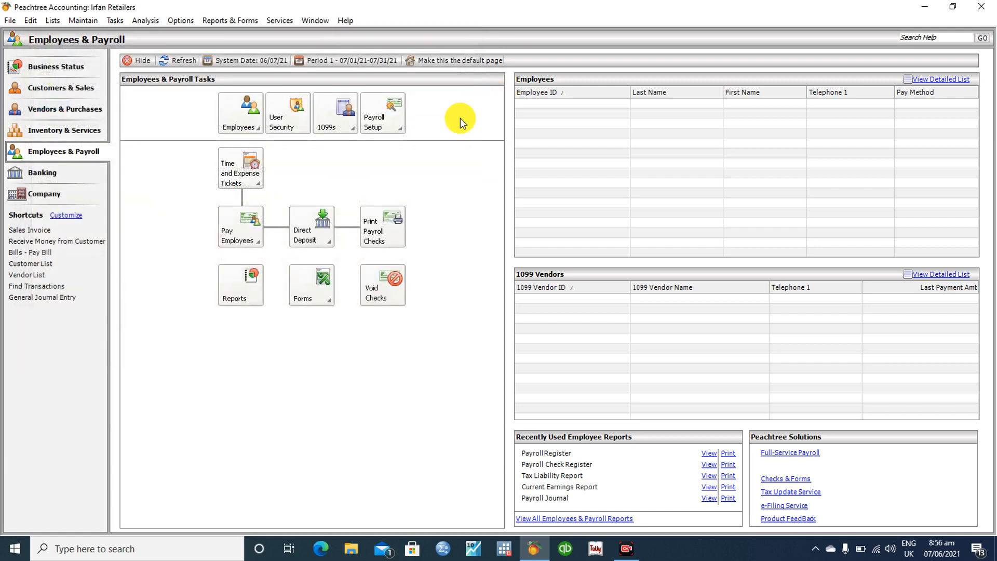
left_click(243, 127)
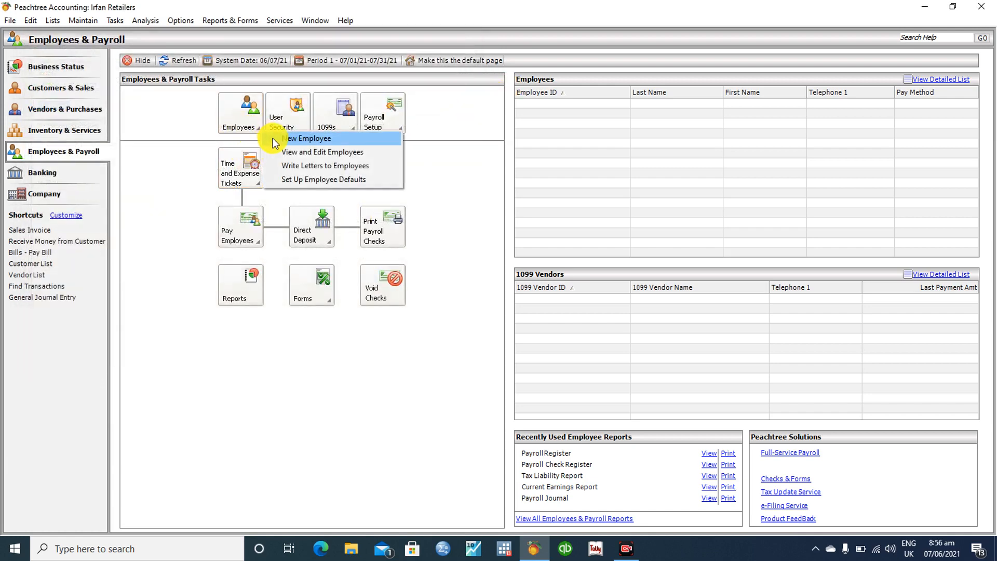
left_click(271, 138)
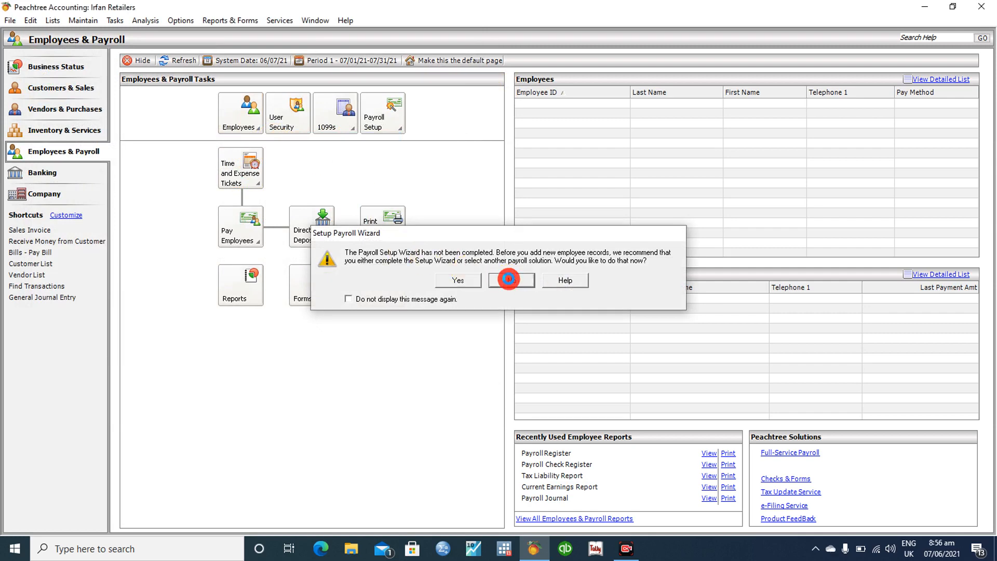
left_click(572, 281)
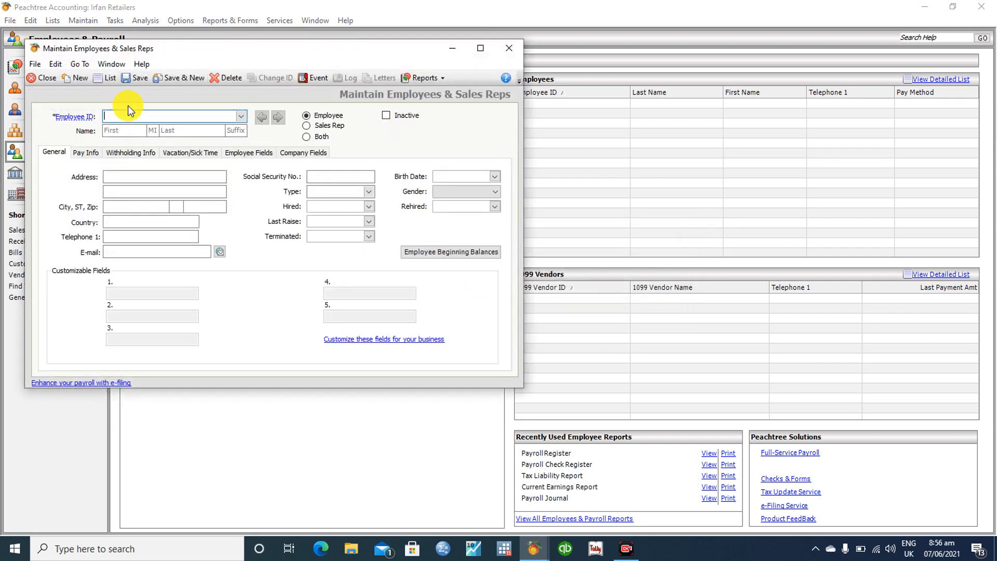
Enter the employee ID, the employee's first and last name, and the address Karachi
type("Emp-001")
left_click(137, 128)
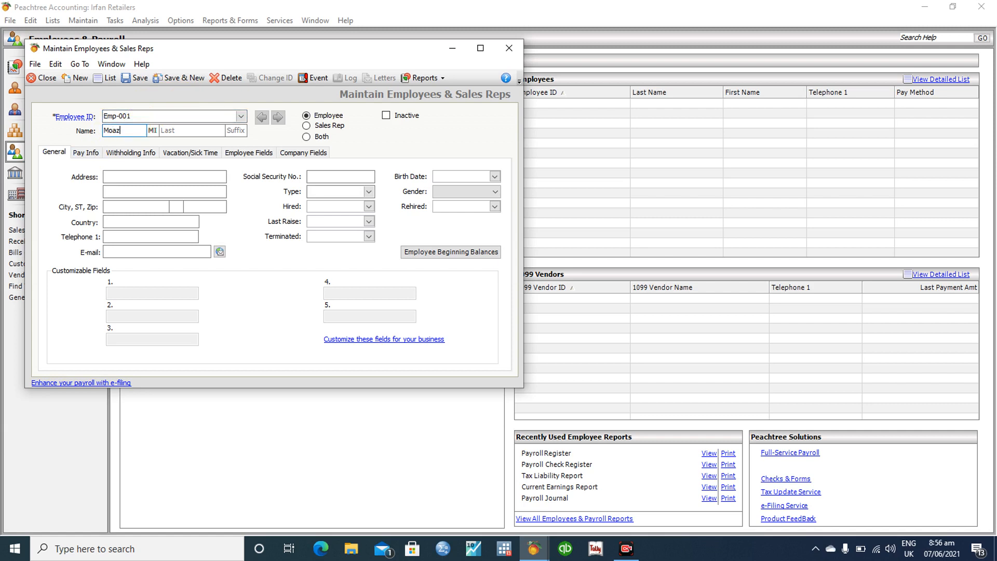
left_click(196, 130)
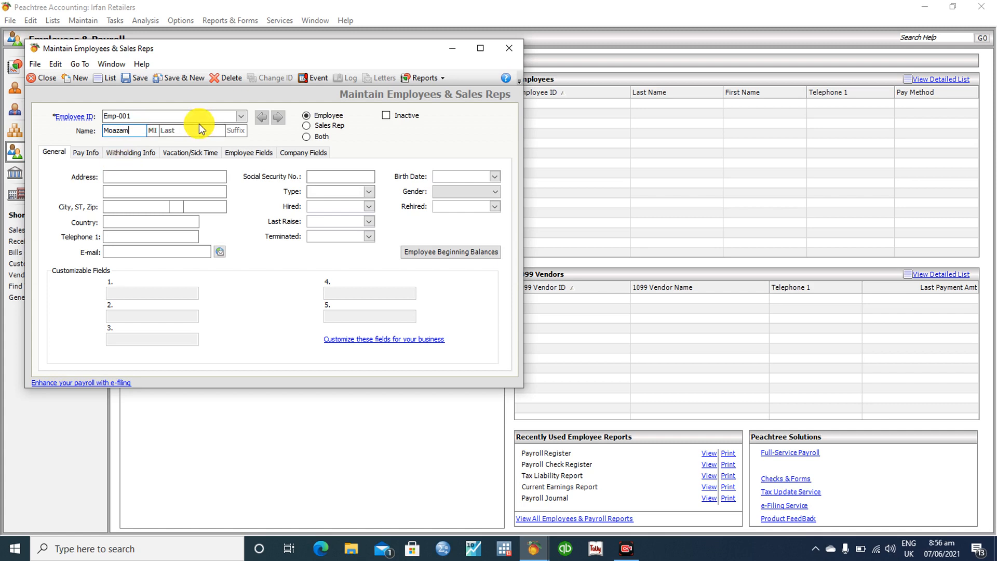
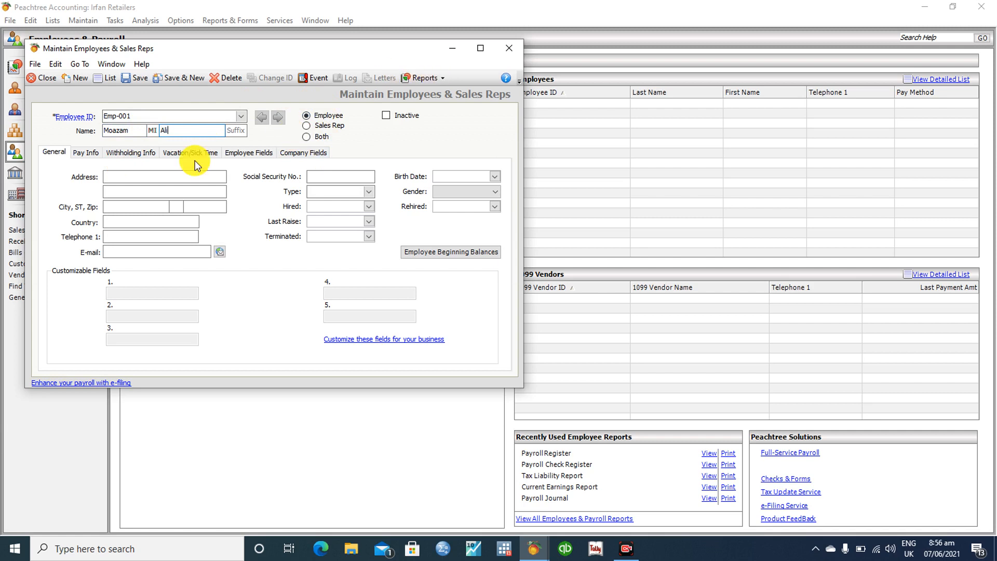
left_click(155, 176)
type("Karachi")
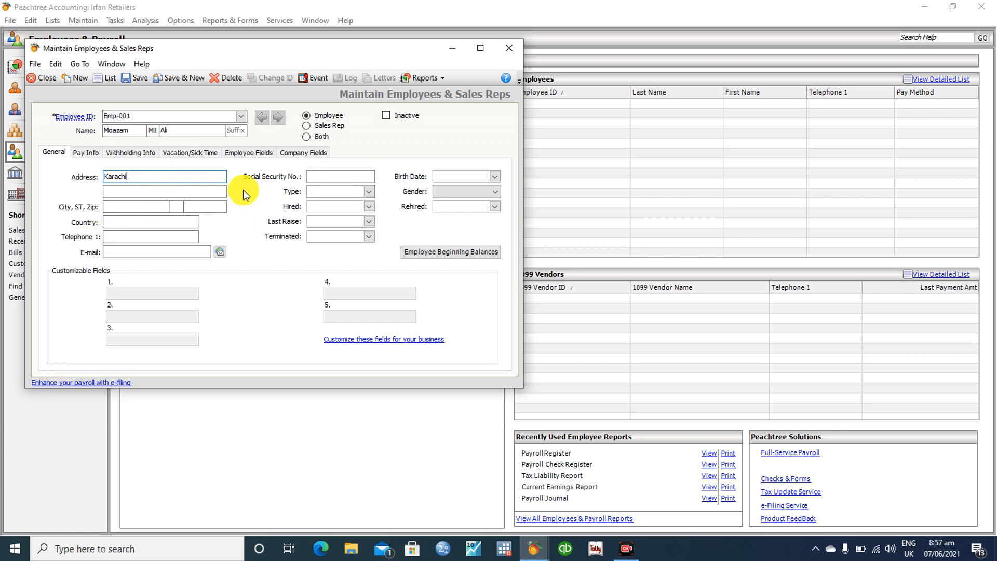
Classify the person as both an employee and a sales rep
left_click(147, 253)
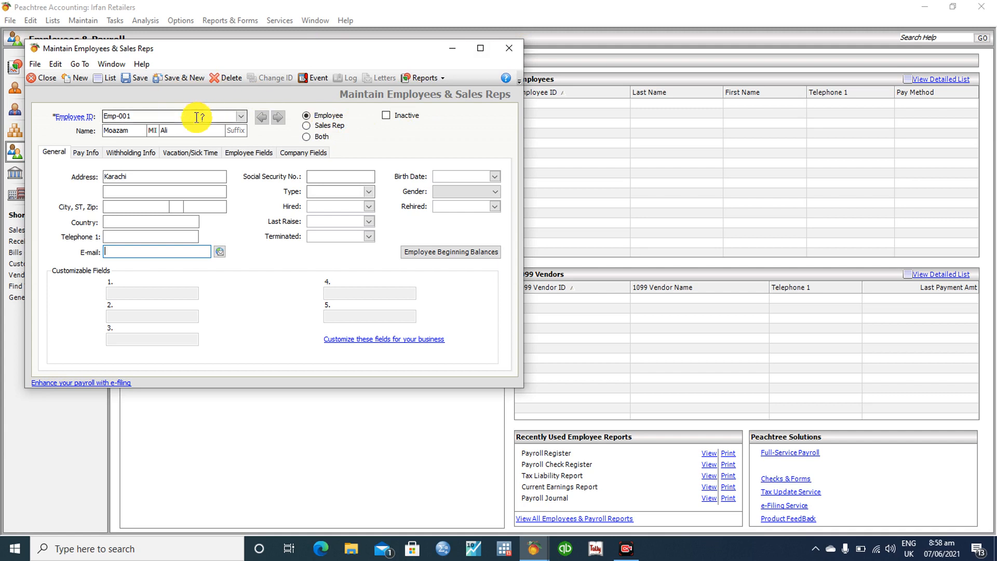
left_click(86, 151)
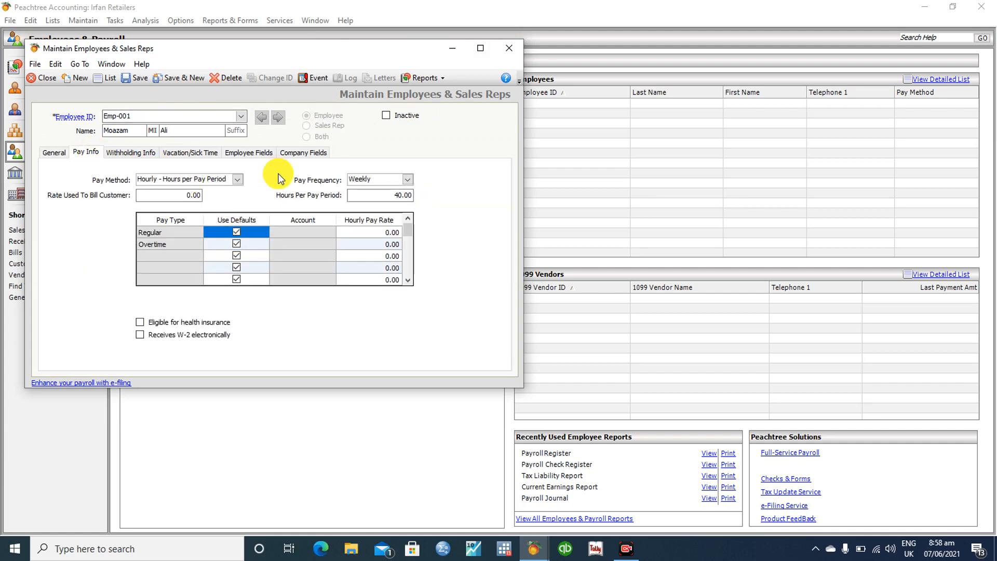
left_click(52, 152)
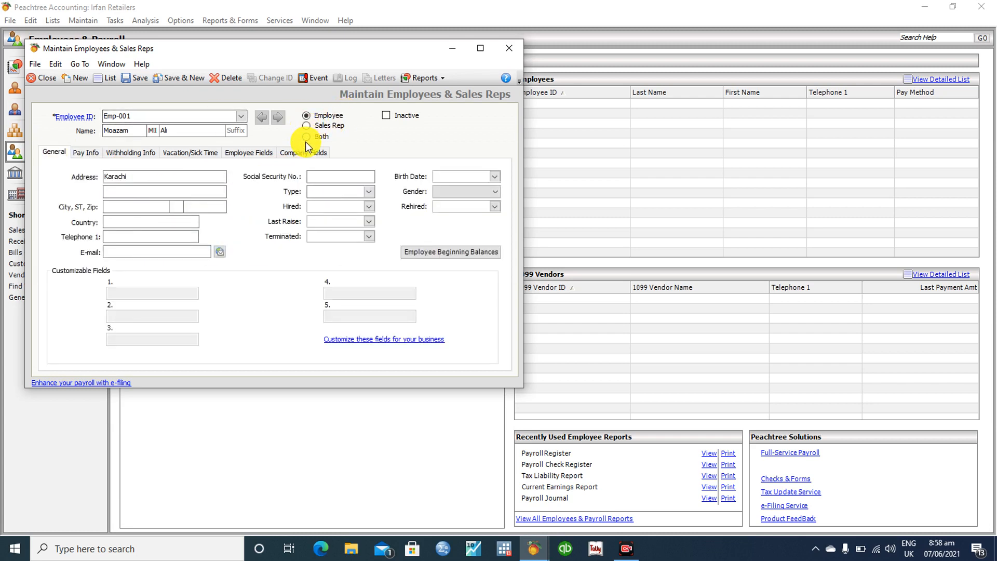
left_click(307, 136)
Set Pay Method to Salary and Pay Frequency to Monthly
left_click(85, 152)
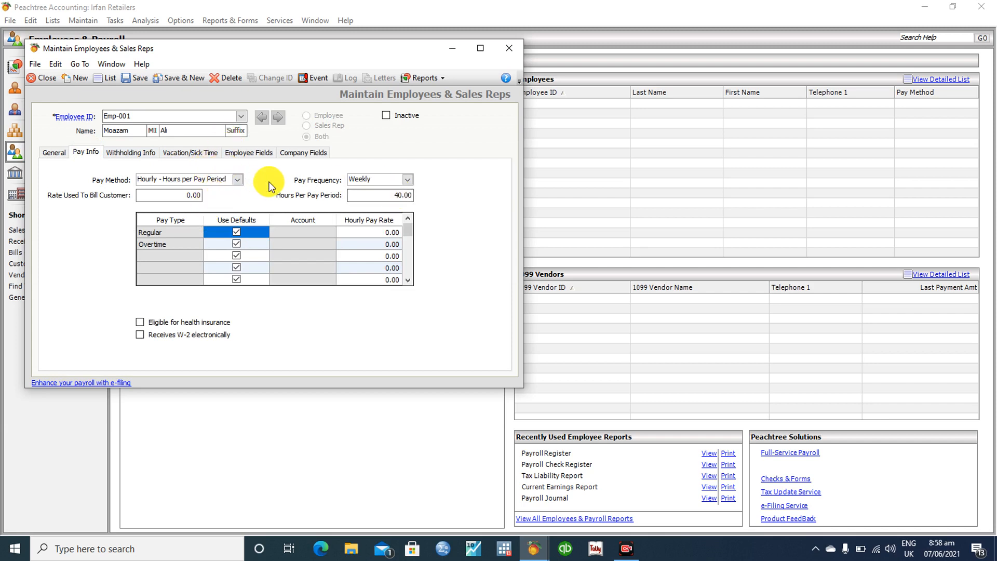
left_click(236, 179)
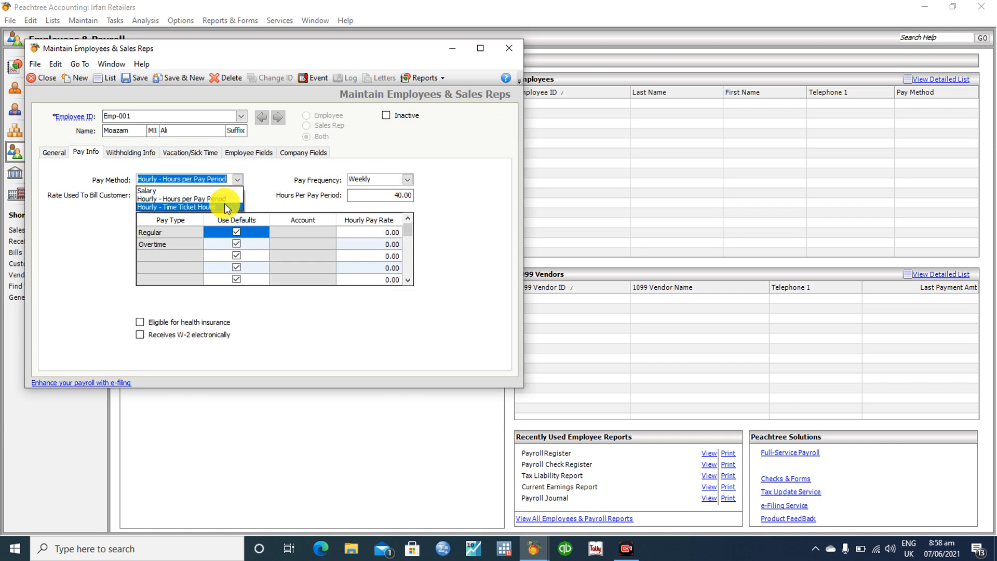
left_click(217, 190)
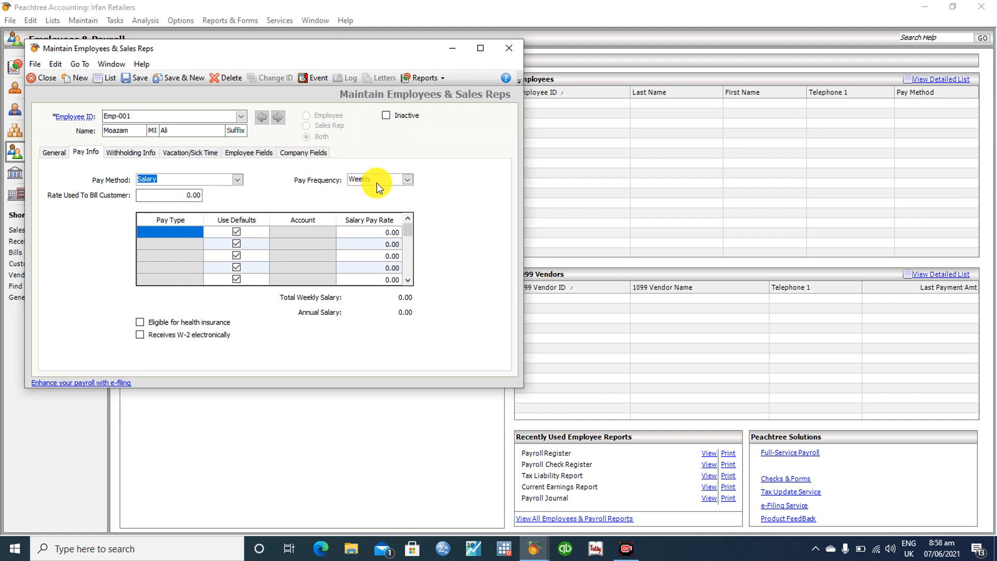
left_click(408, 179)
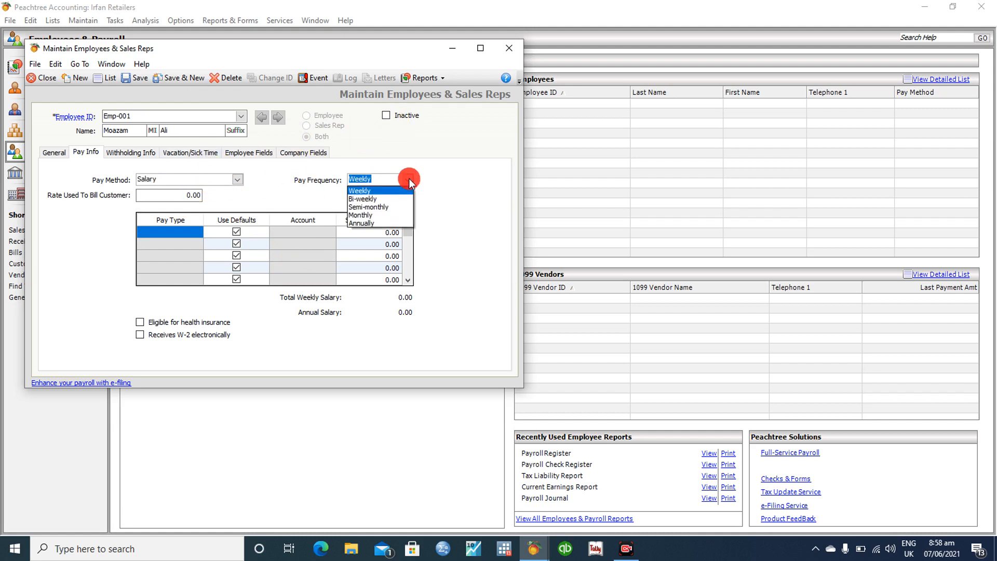
left_click(385, 208)
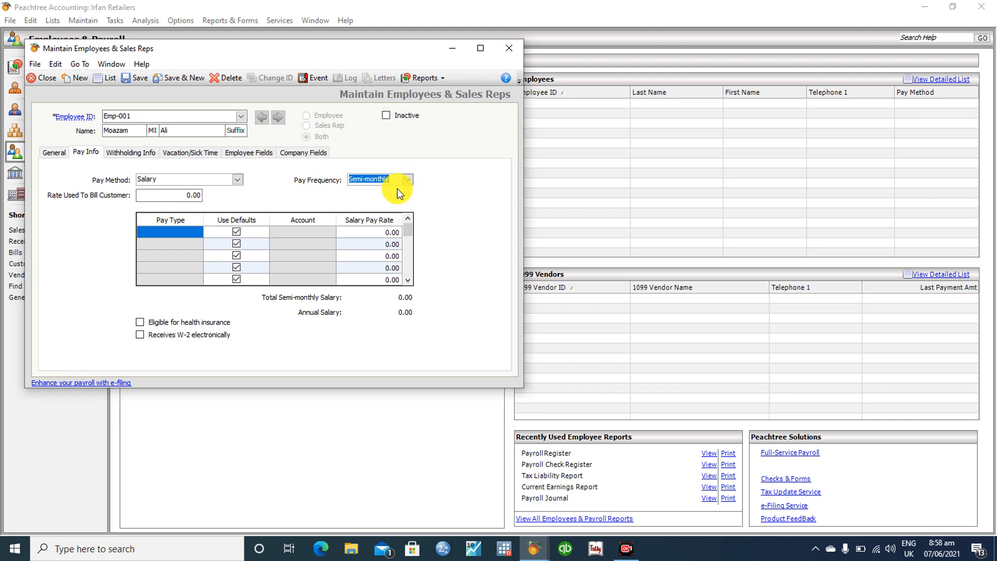
left_click(408, 182)
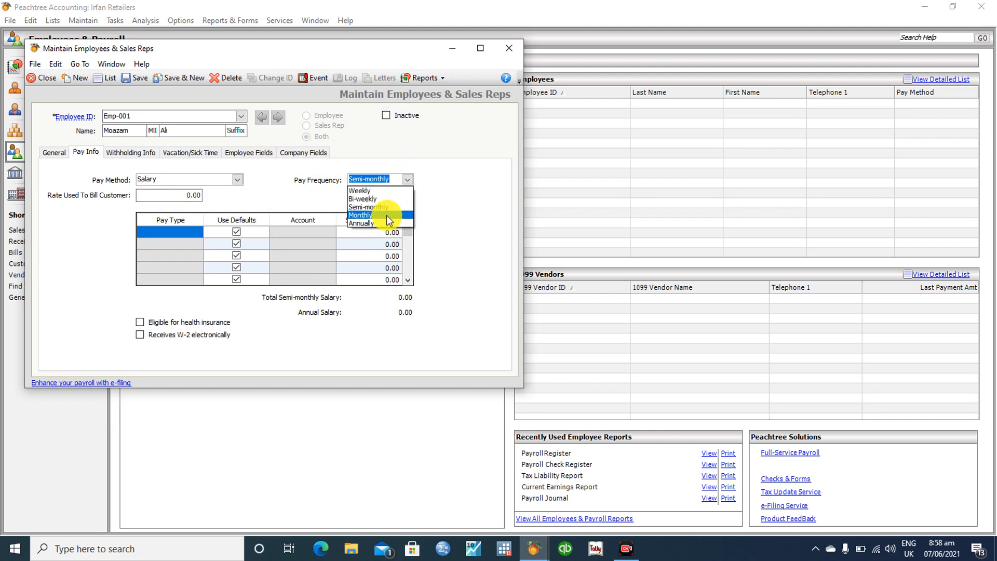
left_click(387, 215)
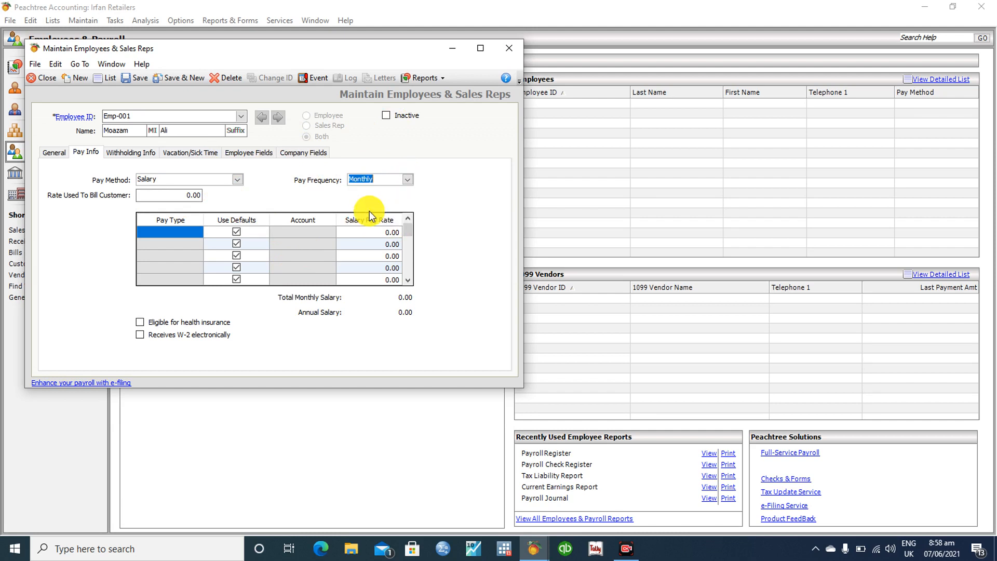
left_click(130, 152)
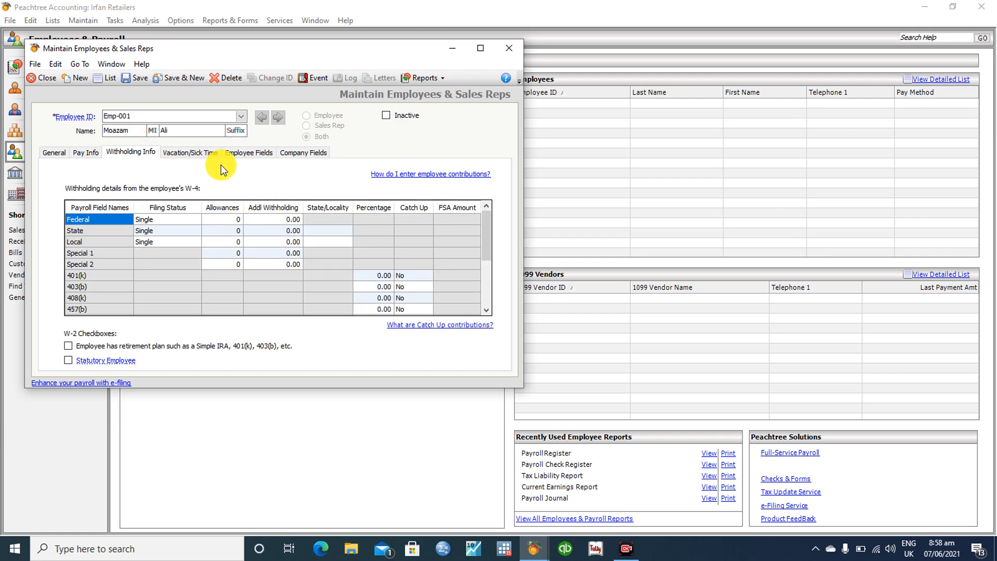
Review the Vacation/Sick Time, Employee Fields and Company Fields tabs, then save the employee
left_click(180, 154)
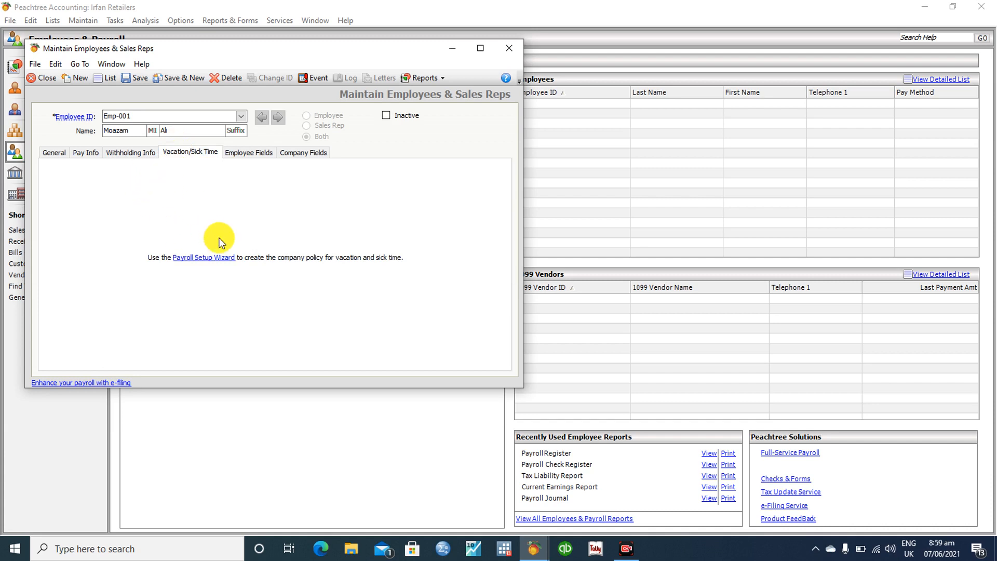
left_click(233, 153)
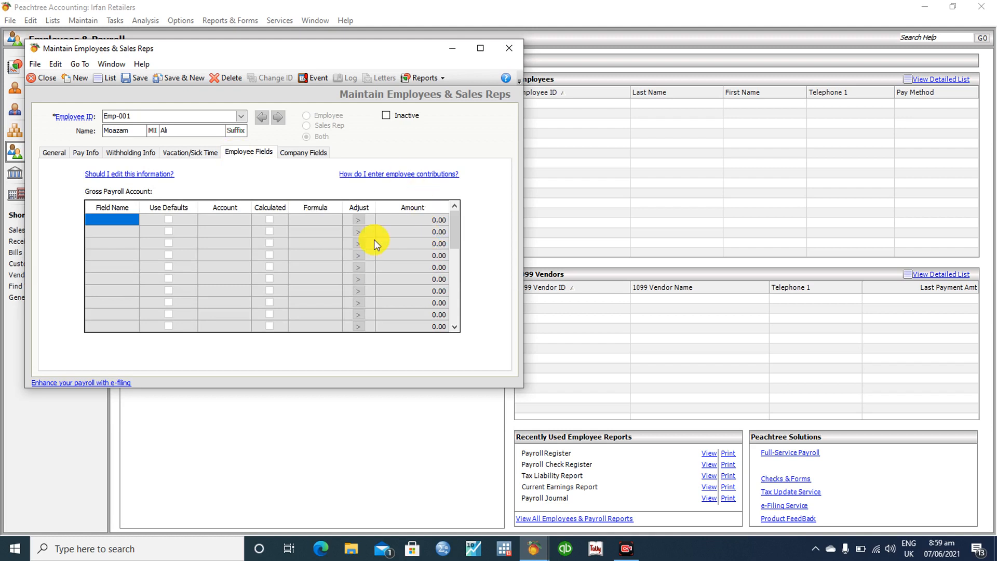
left_click(292, 153)
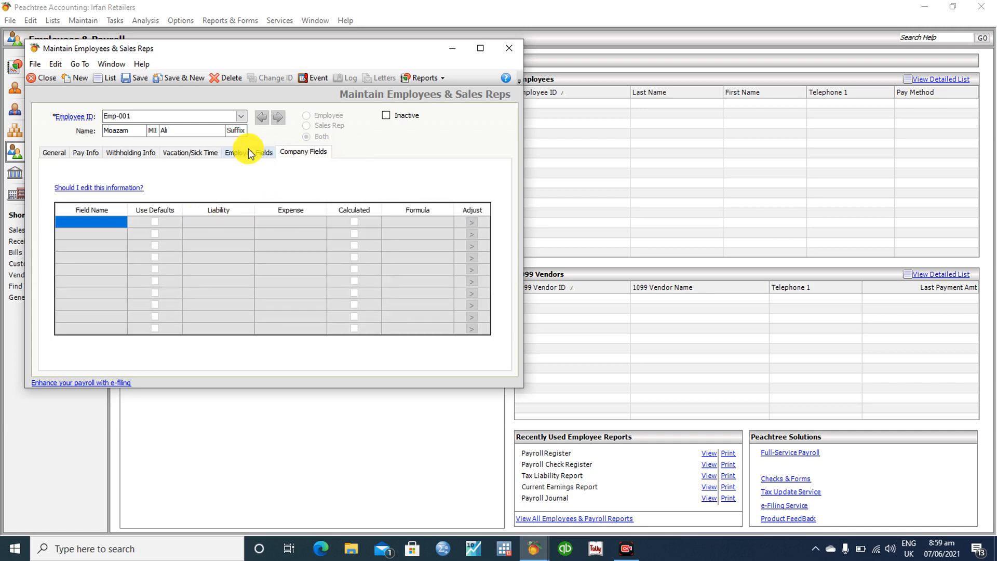
left_click(140, 78)
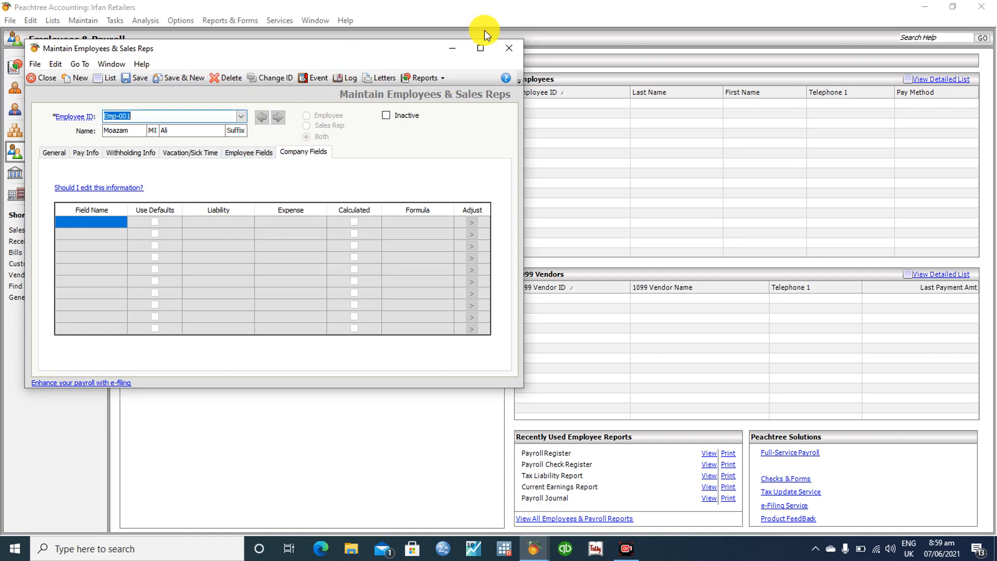
Close Maintain Employees, confirm the new employee appears in the Employee List, then close it
left_click(507, 48)
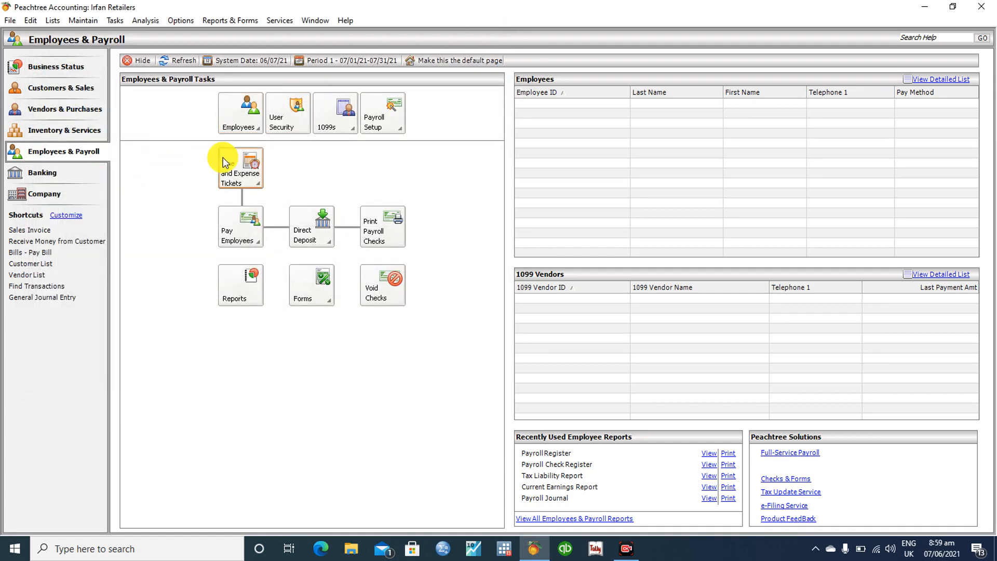
left_click(239, 121)
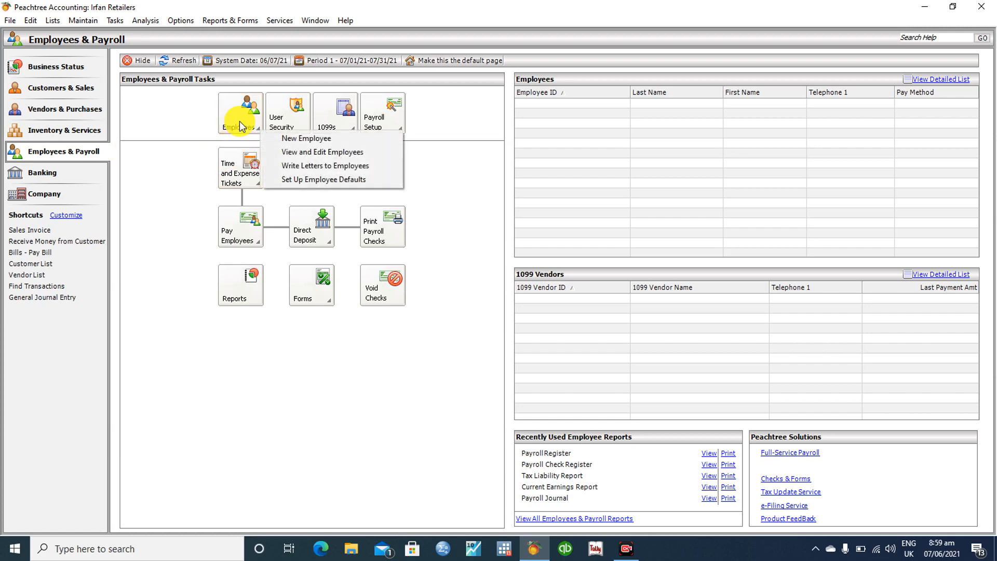
left_click(301, 153)
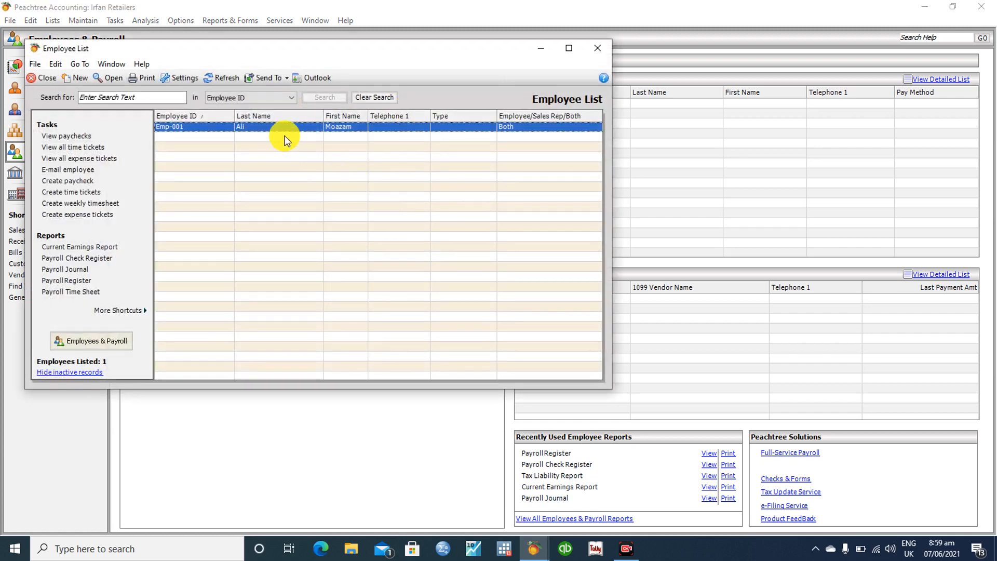
left_click(593, 49)
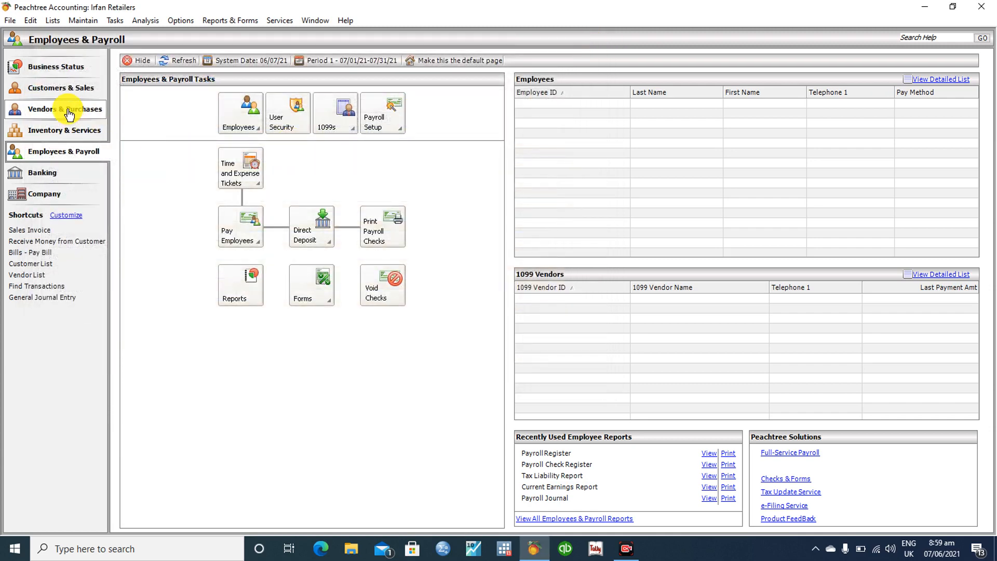
On Vendors & Purchases, check the empty vendor list, then start a New Vendor record
left_click(65, 115)
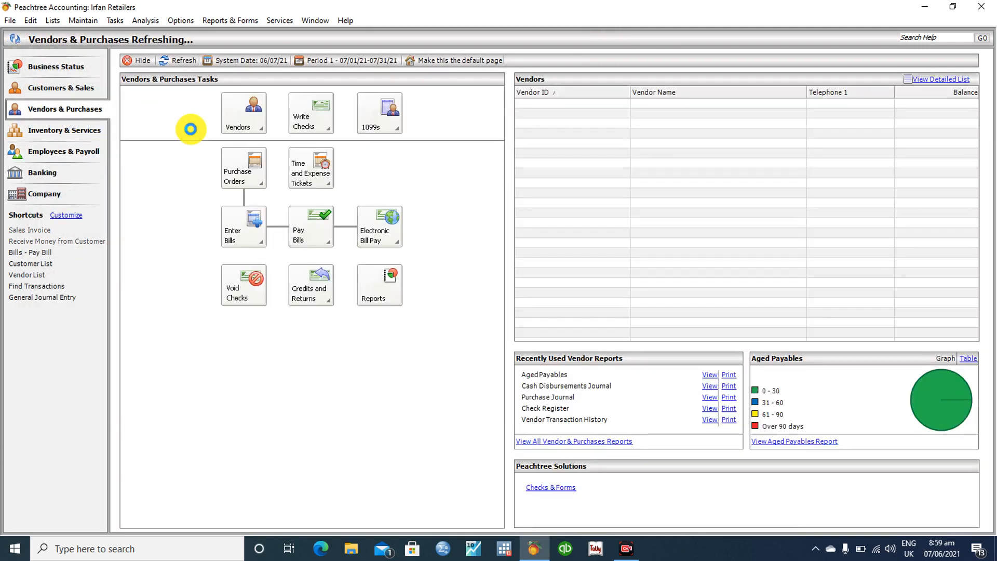
left_click(260, 120)
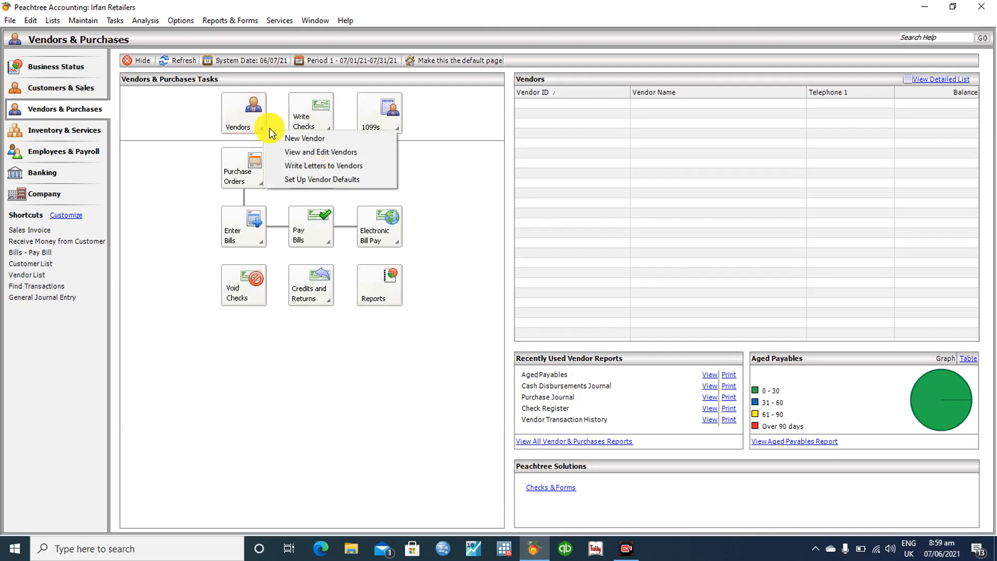
left_click(281, 151)
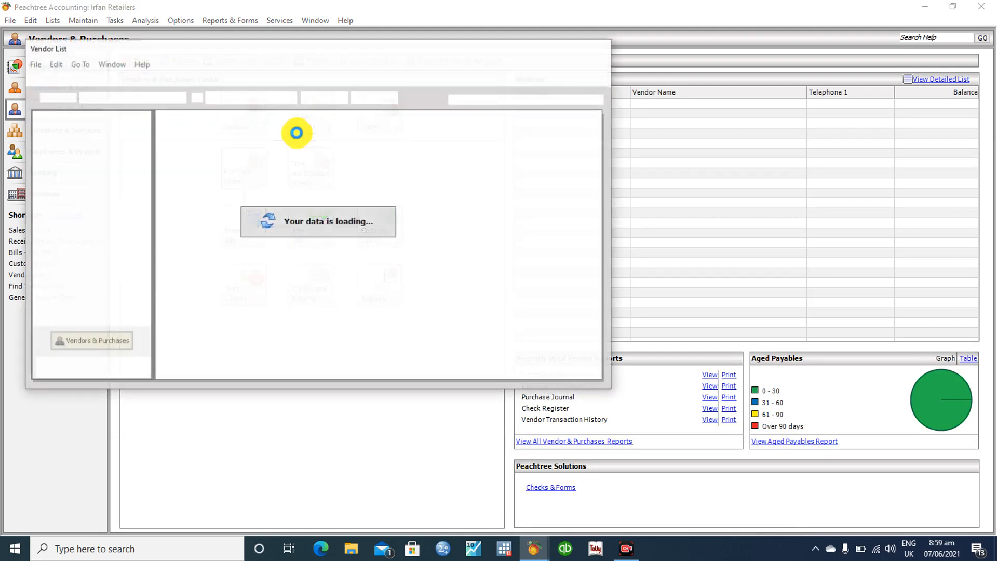
left_click(598, 48)
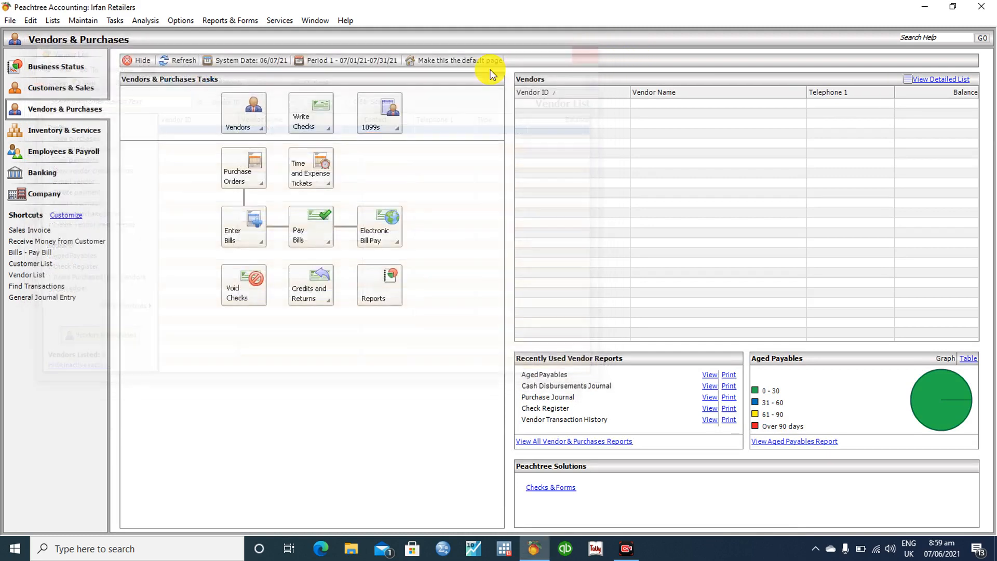
left_click(252, 109)
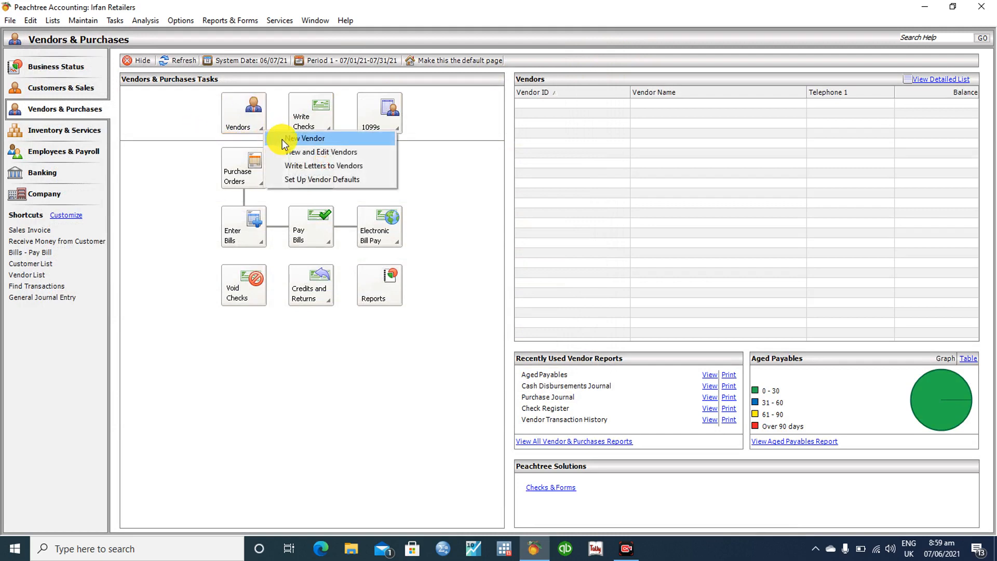
left_click(282, 139)
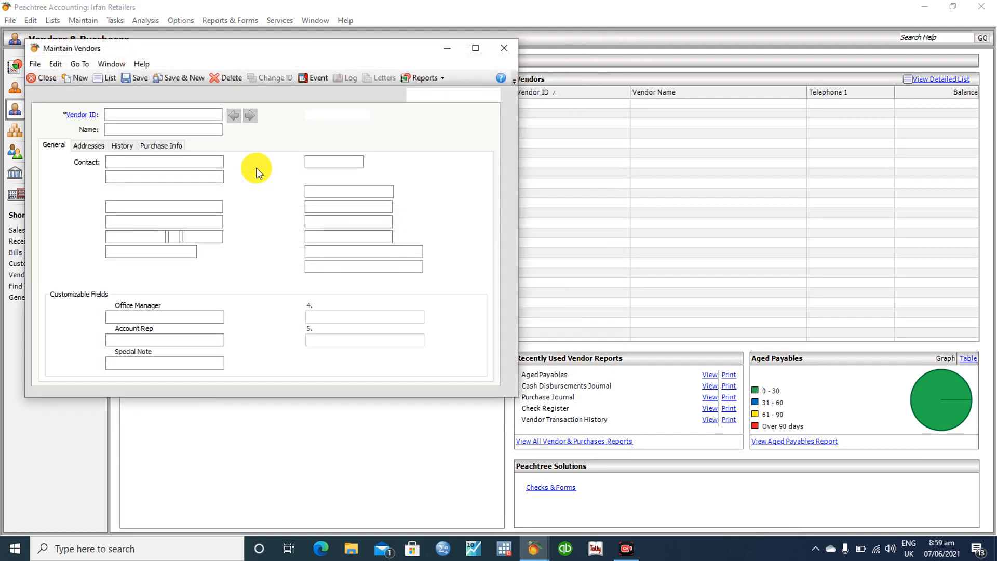
Enter vendor ID Ven-001, the vendor's name and a contact phone number
type("Ven-001")
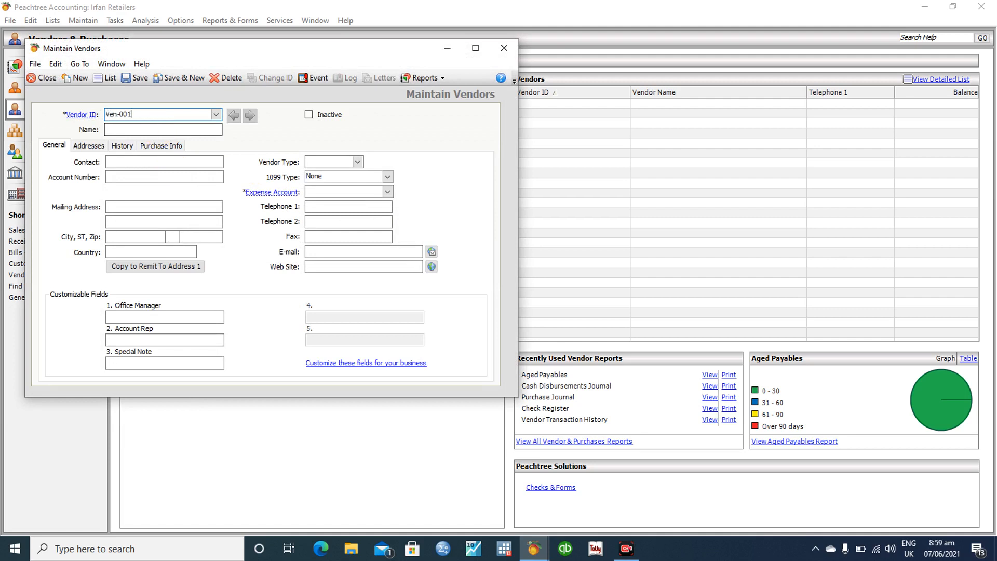
left_click(166, 131)
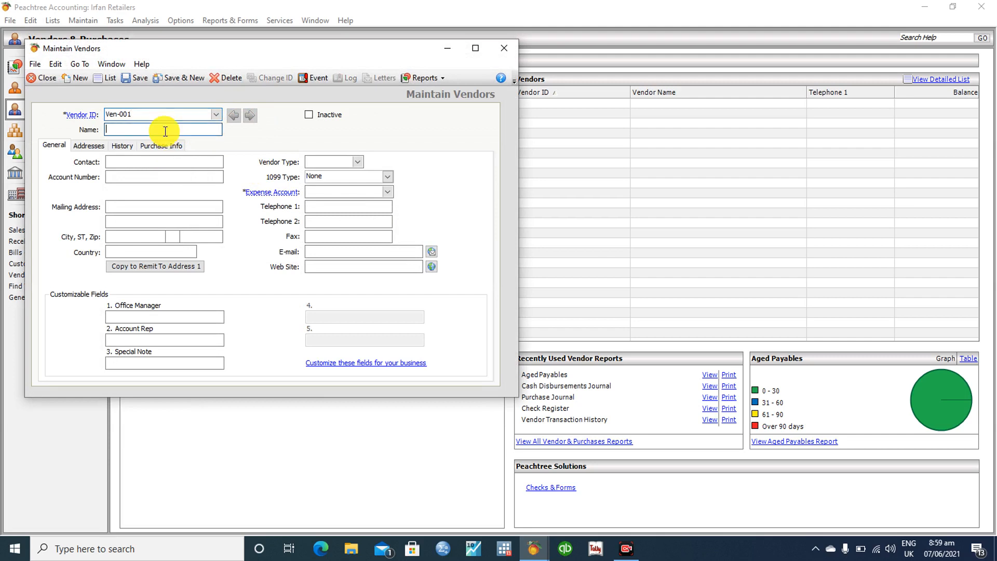
left_click(145, 161)
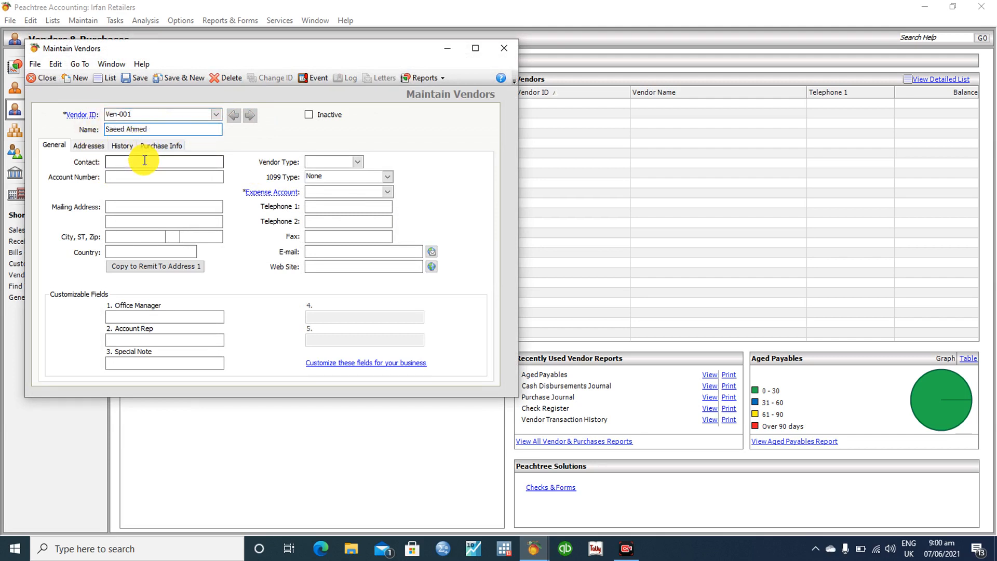
type("123454679")
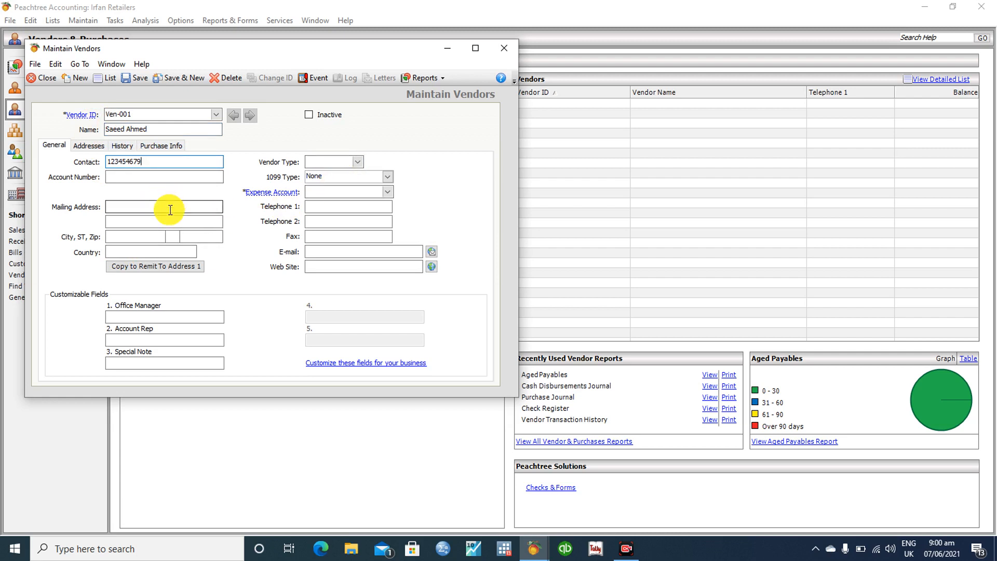
Fill in the Karachi mailing address and the vendor's e-mail address, correcting a typo
left_click(133, 178)
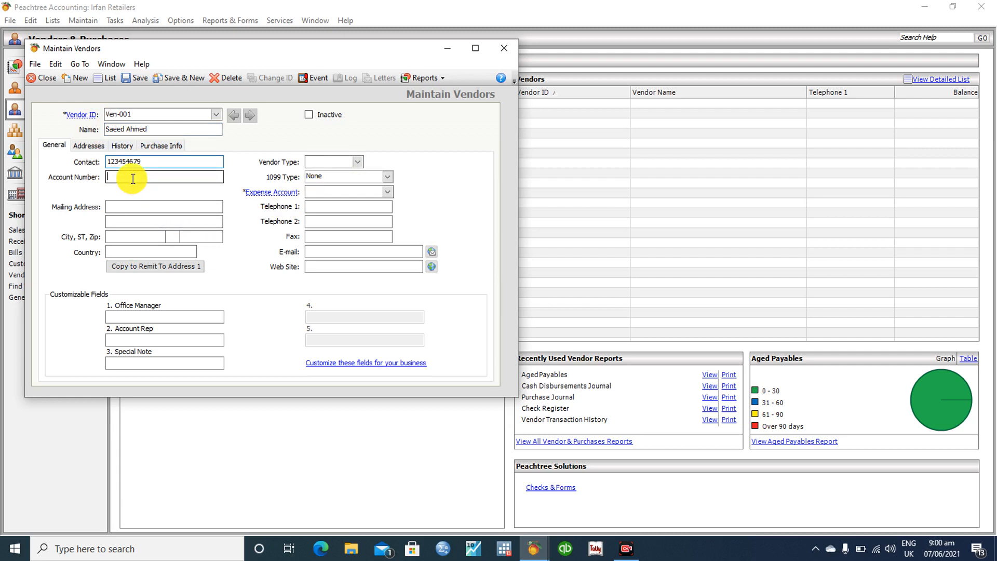
left_click(137, 206)
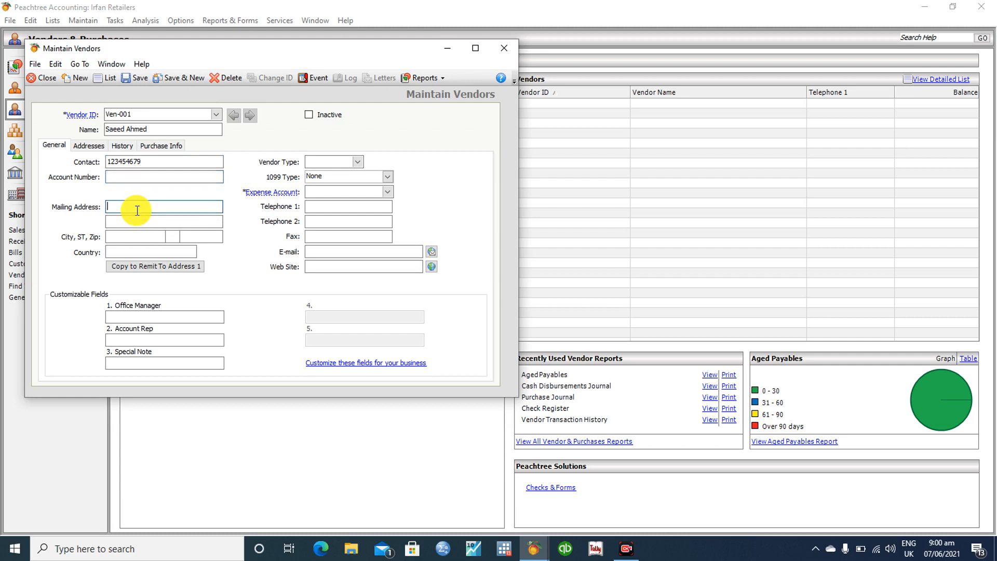
type("Karachi")
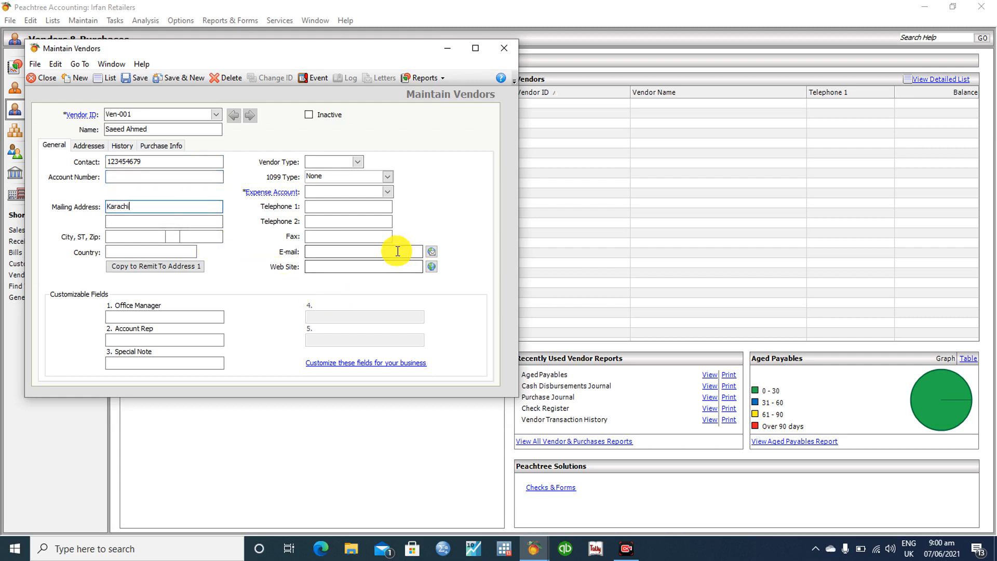
left_click(327, 254)
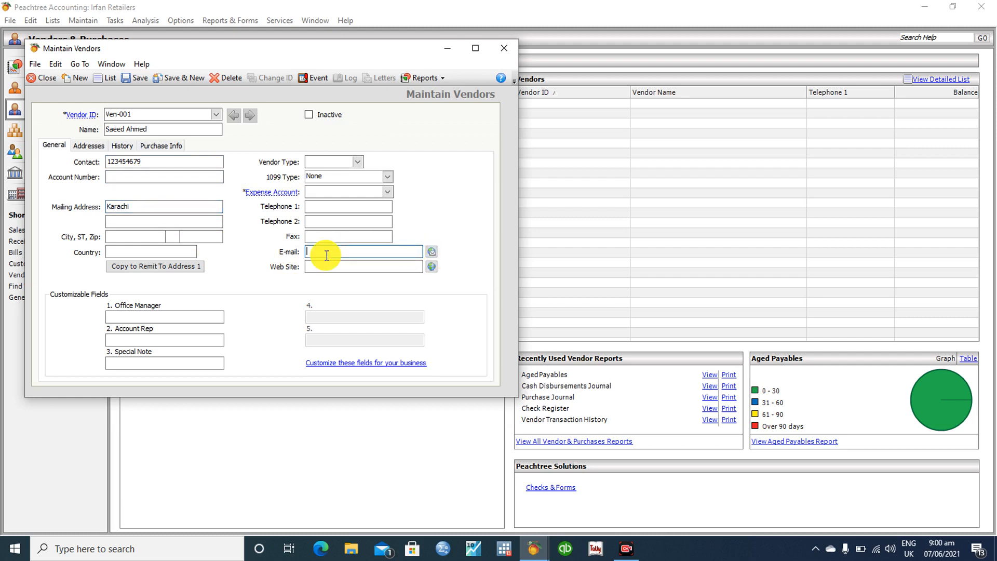
key("Left")
key("End")
Keep Mailing Address for shipments, purchase orders and payments, then view the vendor's history
left_click(86, 145)
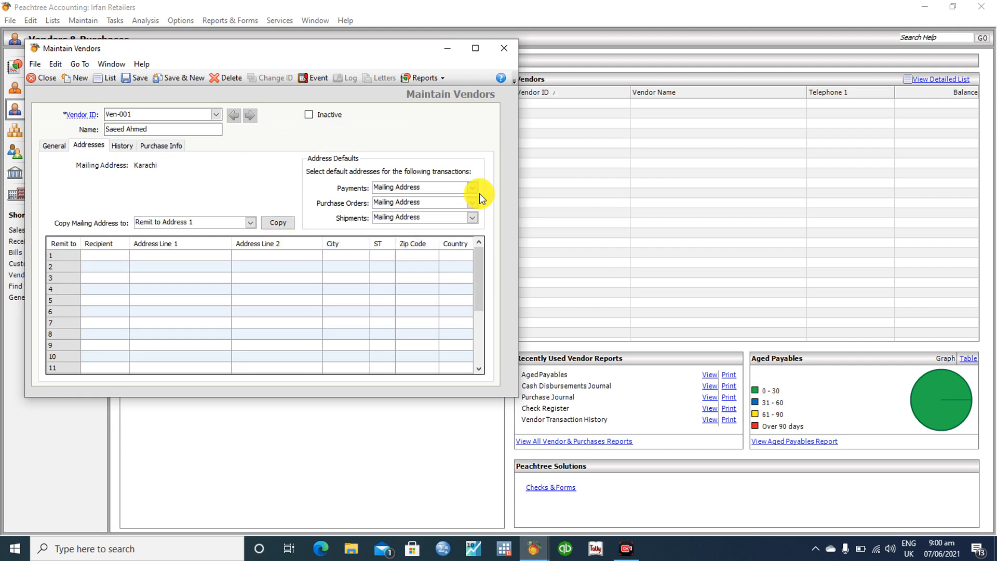
left_click(474, 218)
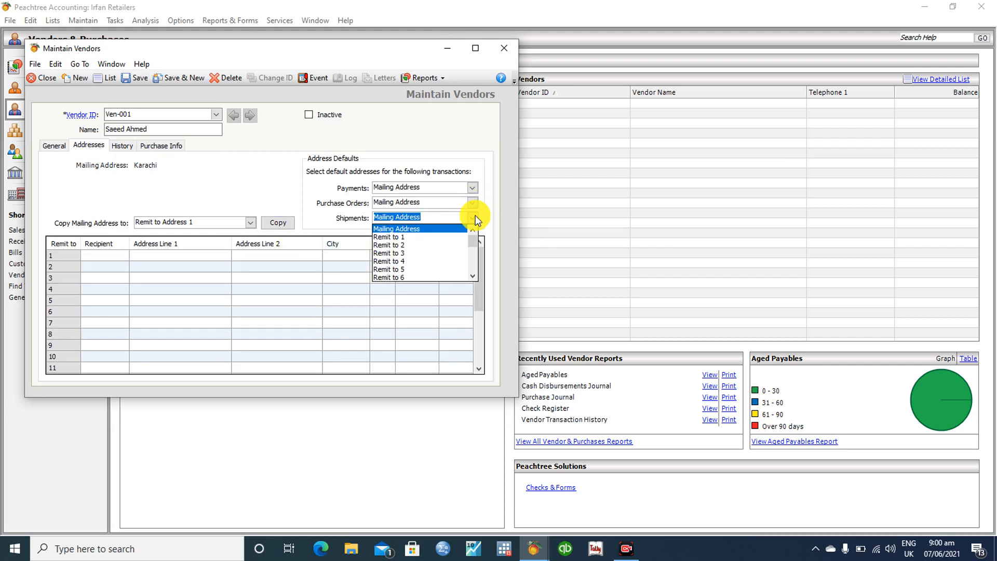
left_click(475, 215)
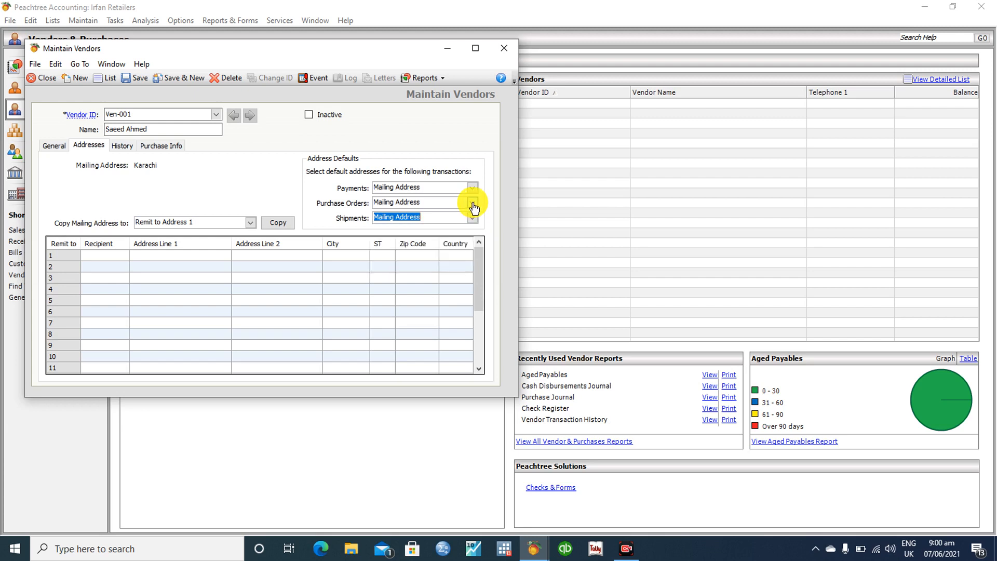
left_click(473, 202)
left_click(473, 202)
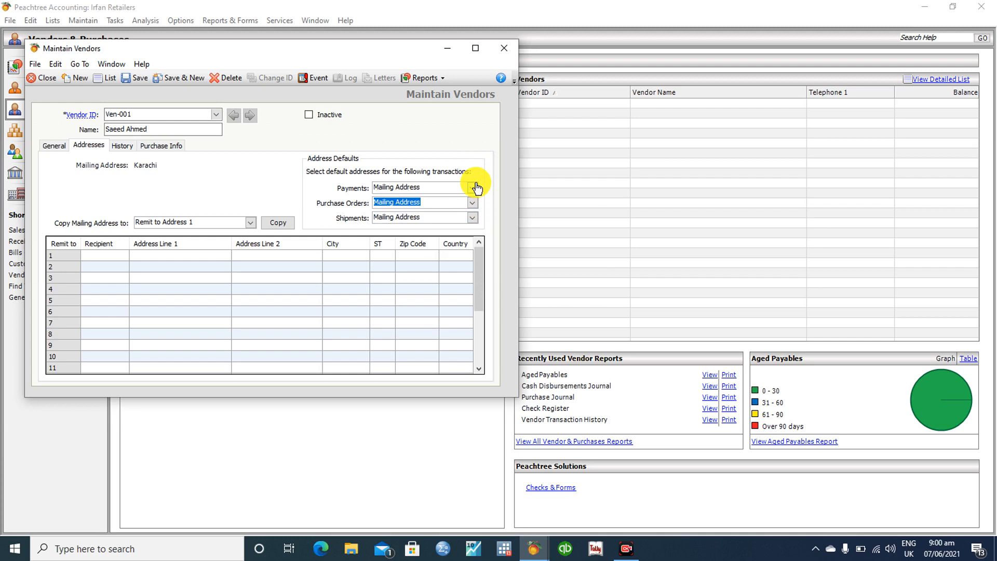
left_click(468, 186)
left_click(469, 186)
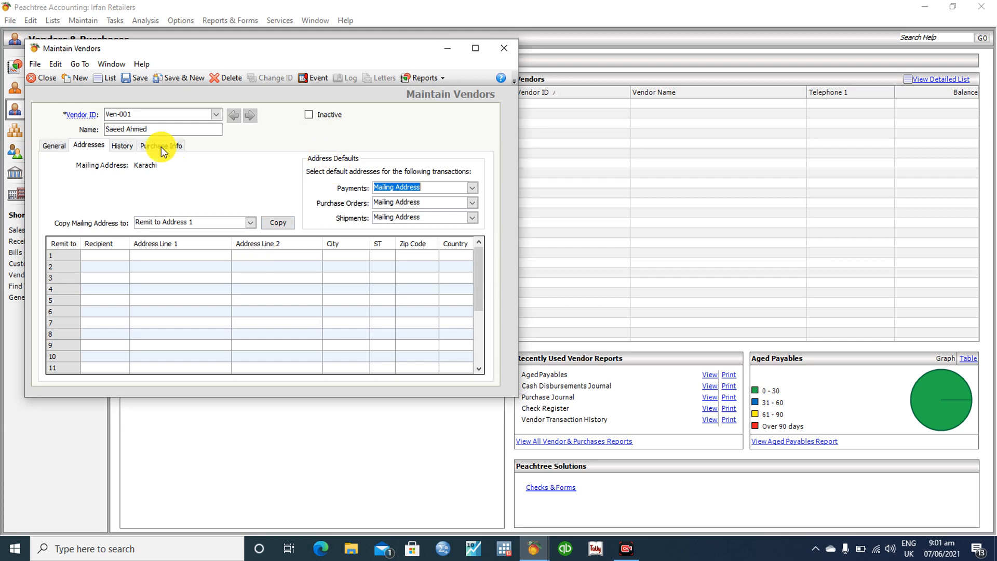
left_click(124, 150)
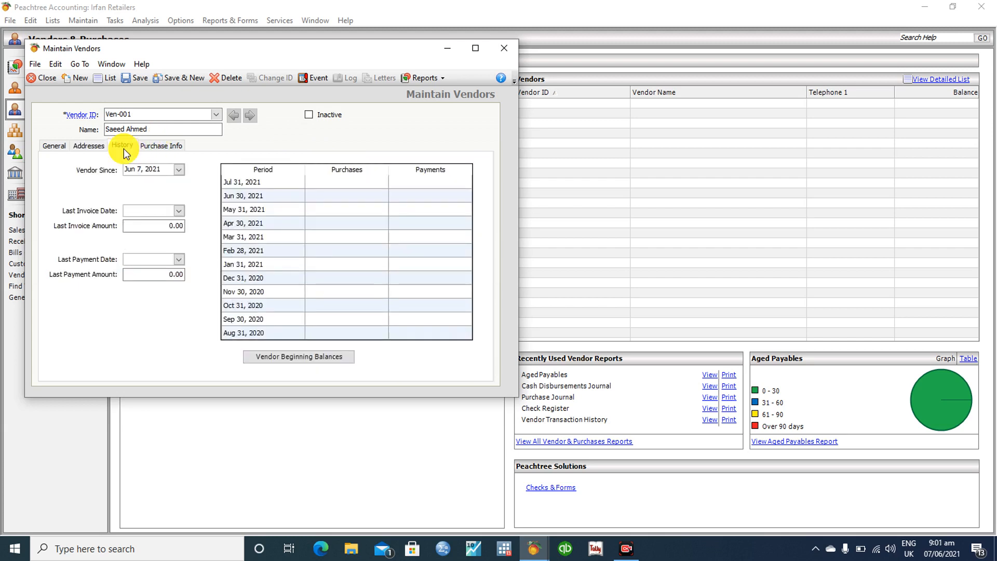
Set the vendor's Ship Via method to Best Way in purchase defaults
left_click(164, 147)
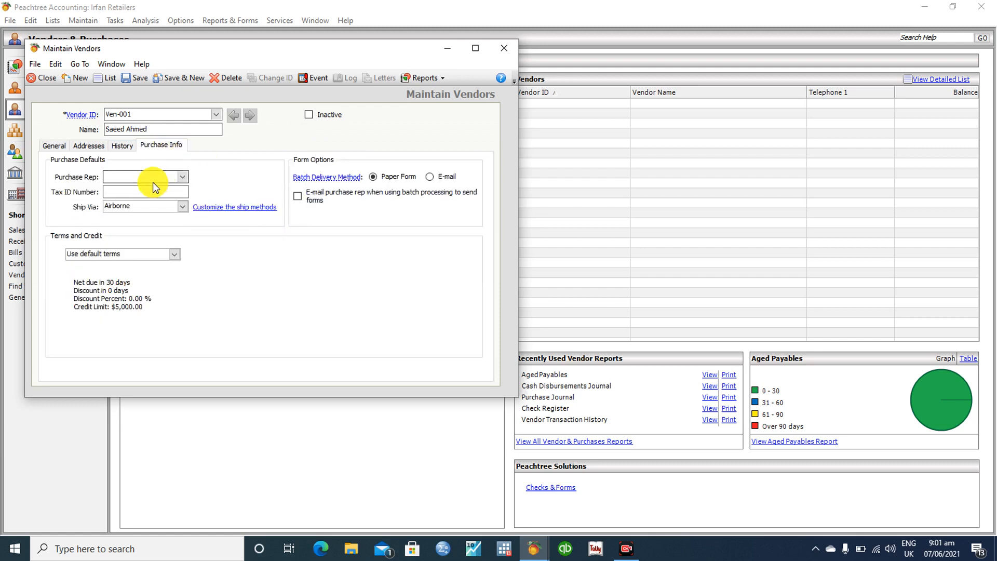
left_click(182, 207)
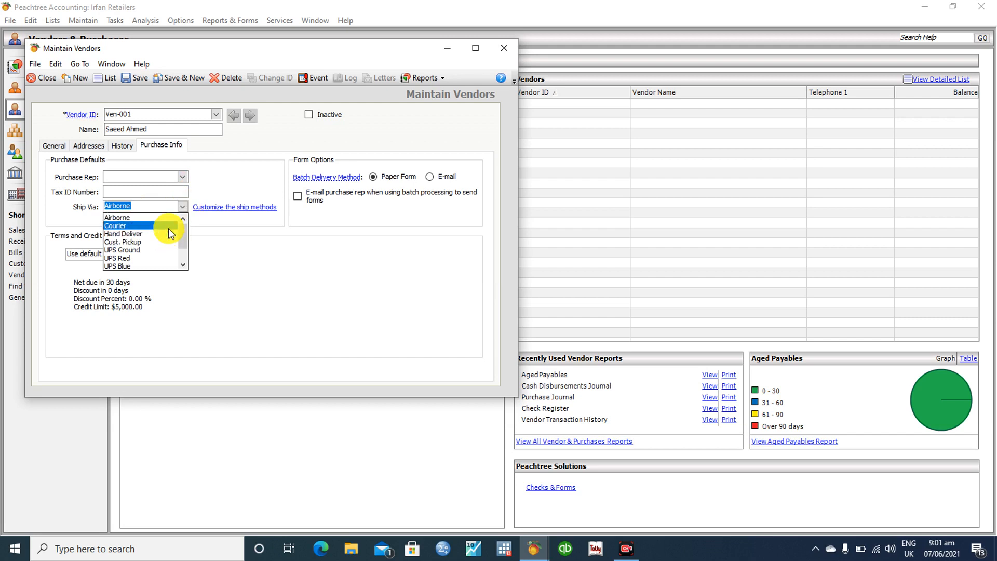
left_click_drag(183, 228, 183, 244)
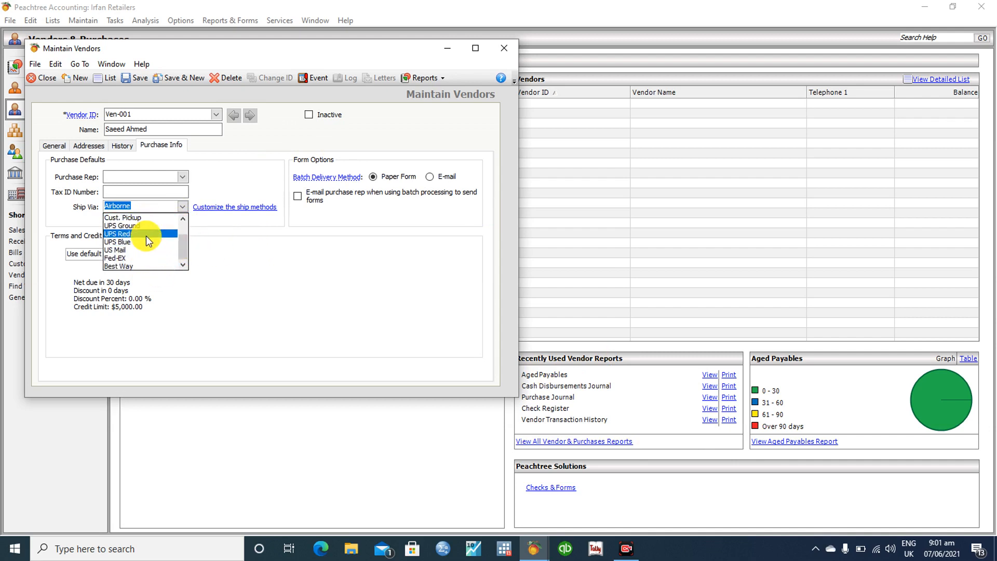
left_click(142, 267)
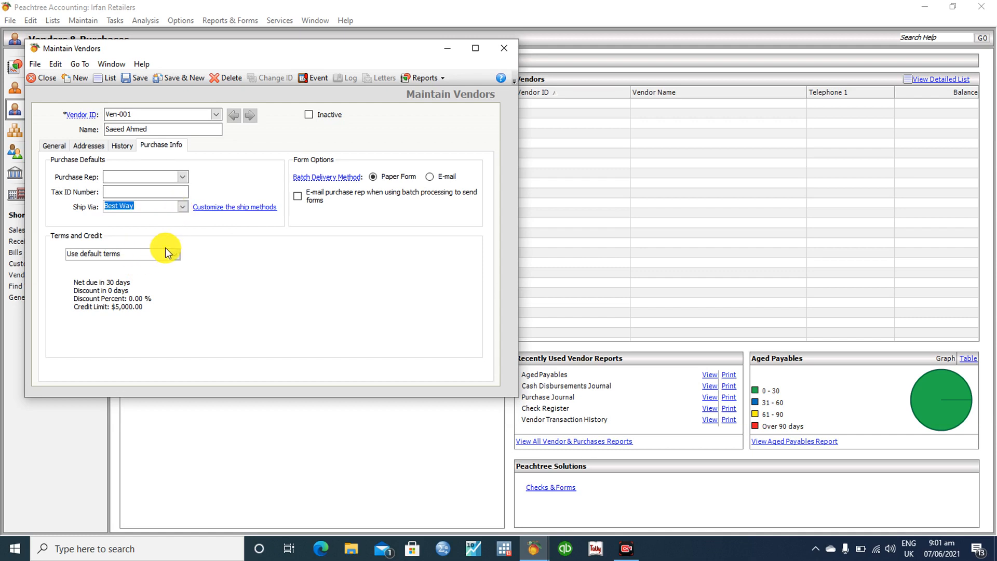
left_click(183, 206)
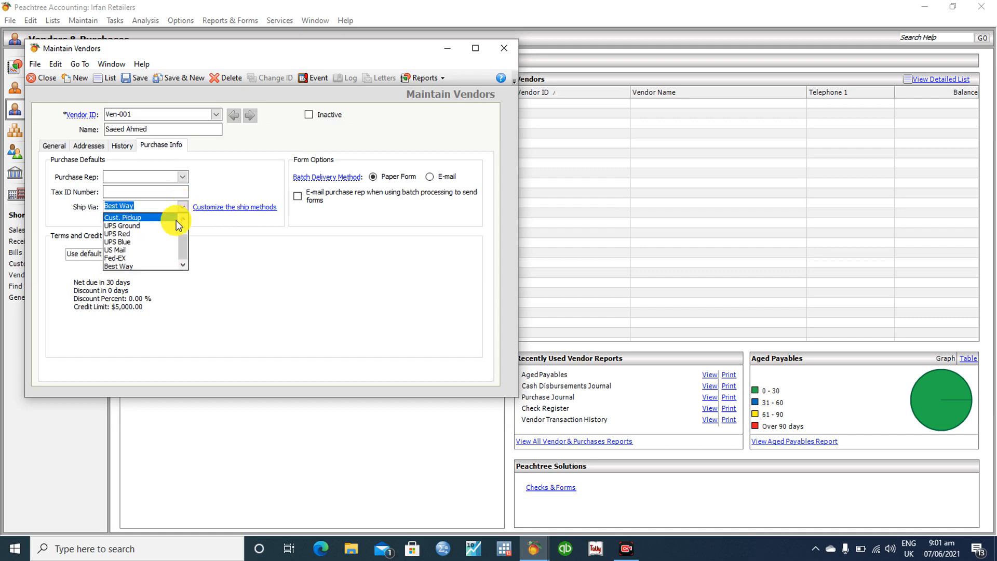
left_click(158, 265)
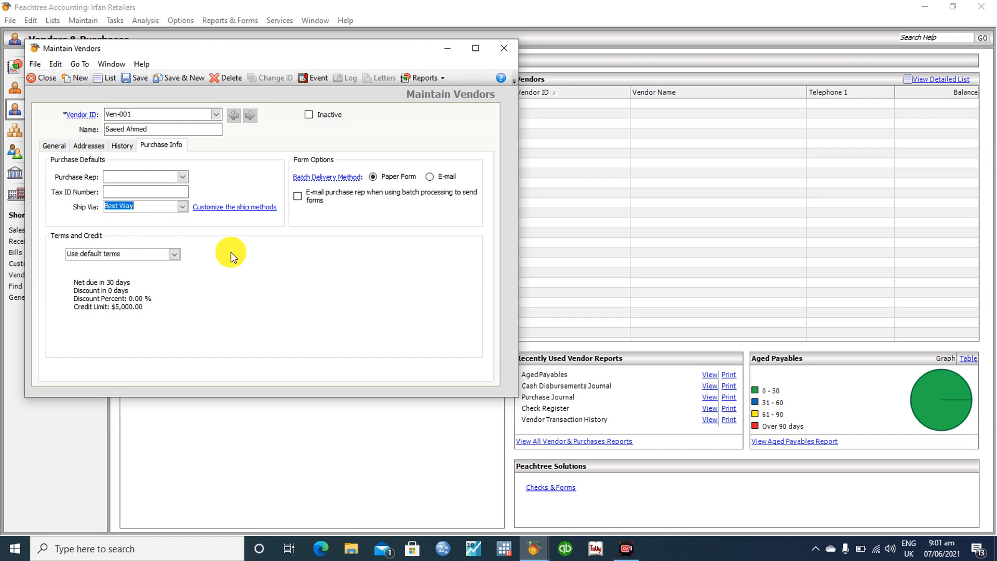
Switch batch form delivery to e-mail, including the purchase rep, and attempt to save
left_click(430, 177)
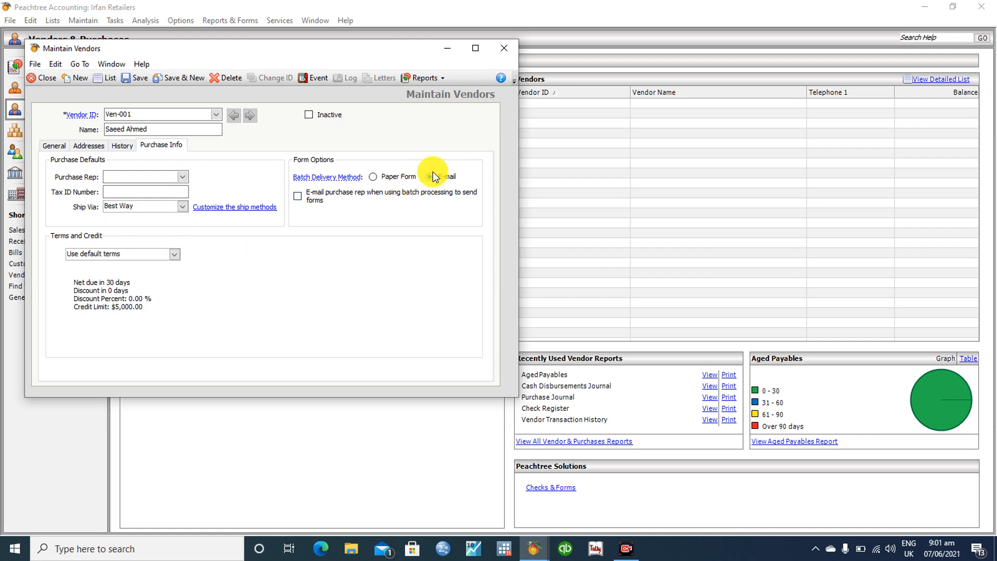
left_click(298, 197)
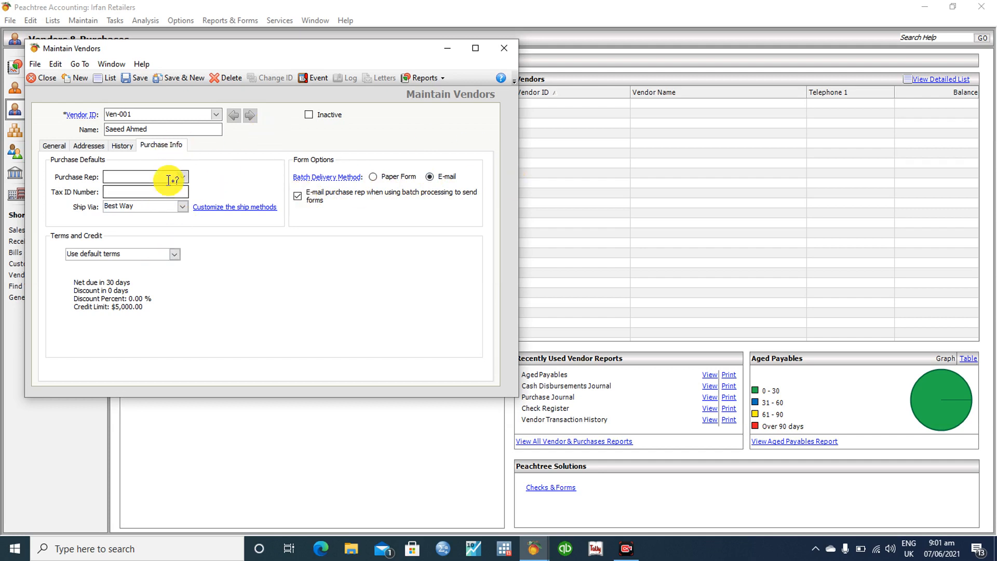
left_click(143, 78)
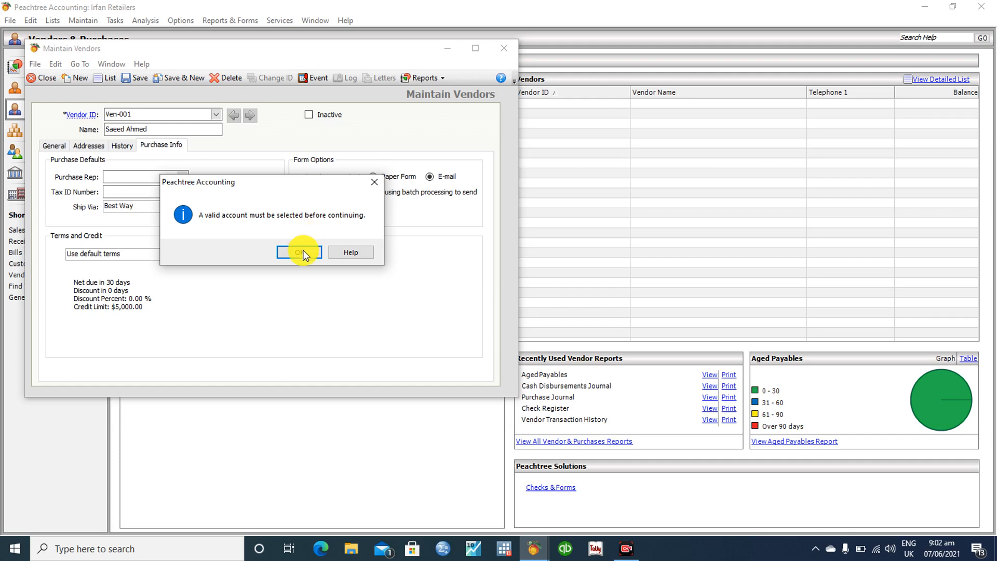
Dismiss the account warning and change the Ship Via method to Fed-EX
left_click(299, 253)
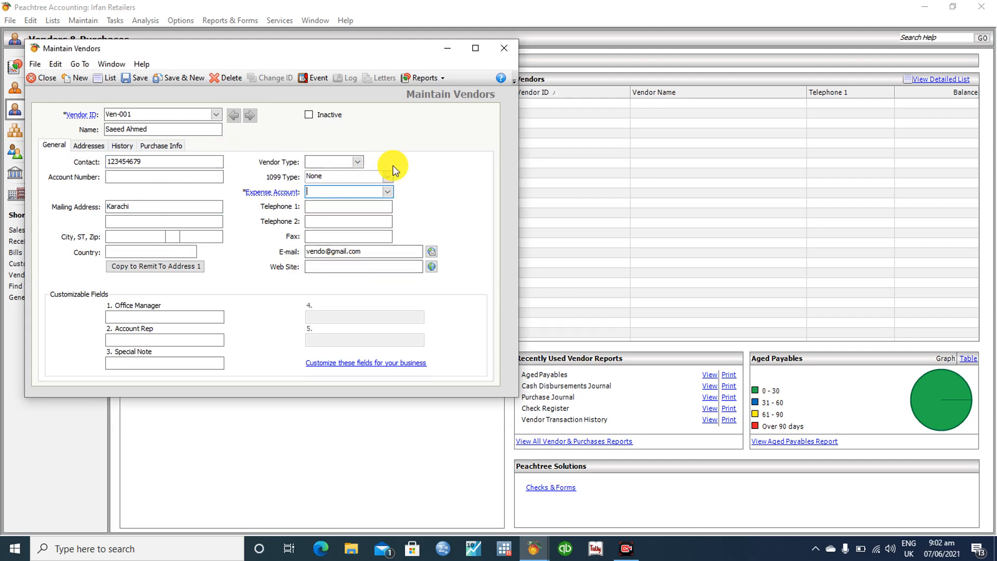
left_click(173, 144)
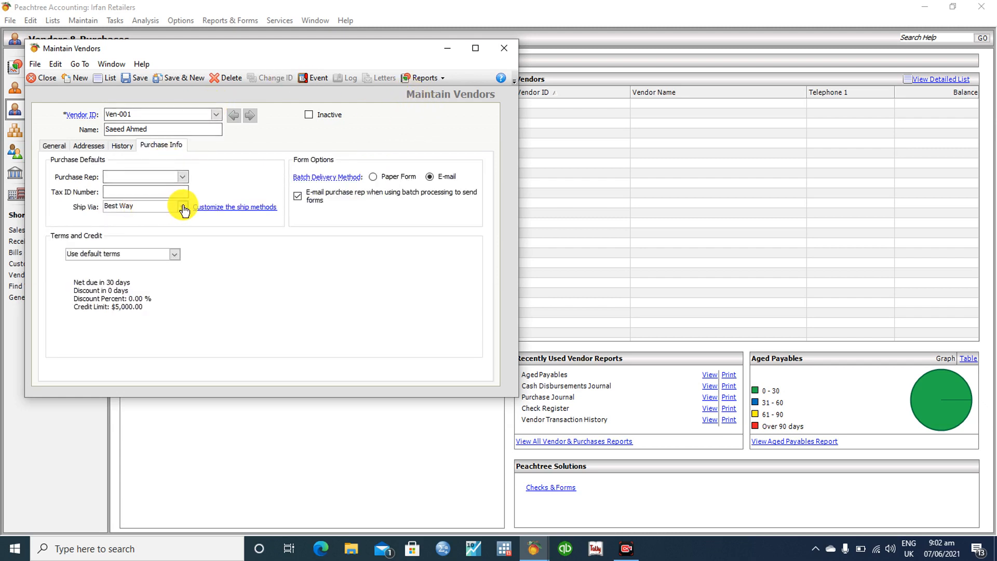
left_click(182, 206)
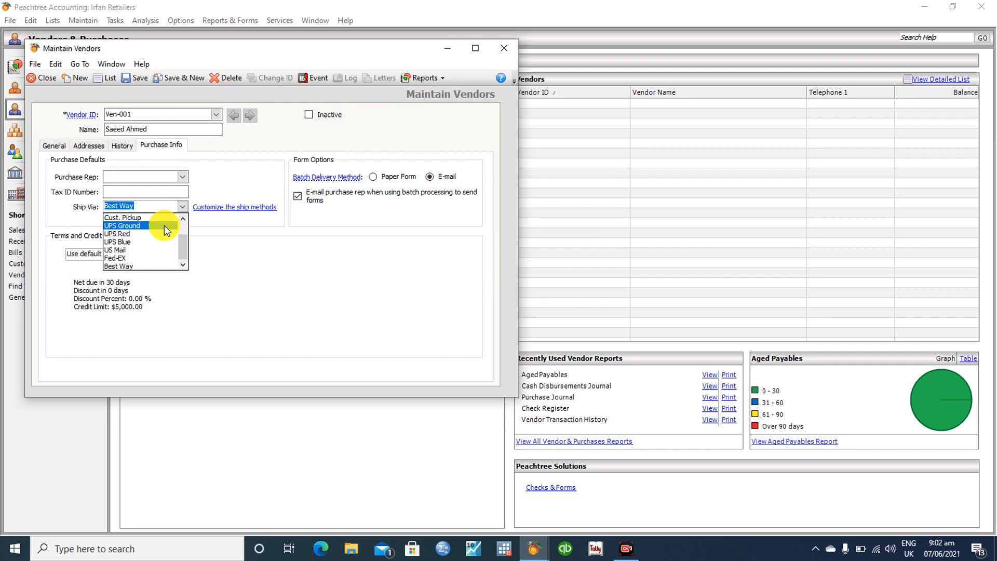
left_click(149, 260)
Retry saving, dismiss the account warning again, and go to the Expense Account field
left_click(137, 82)
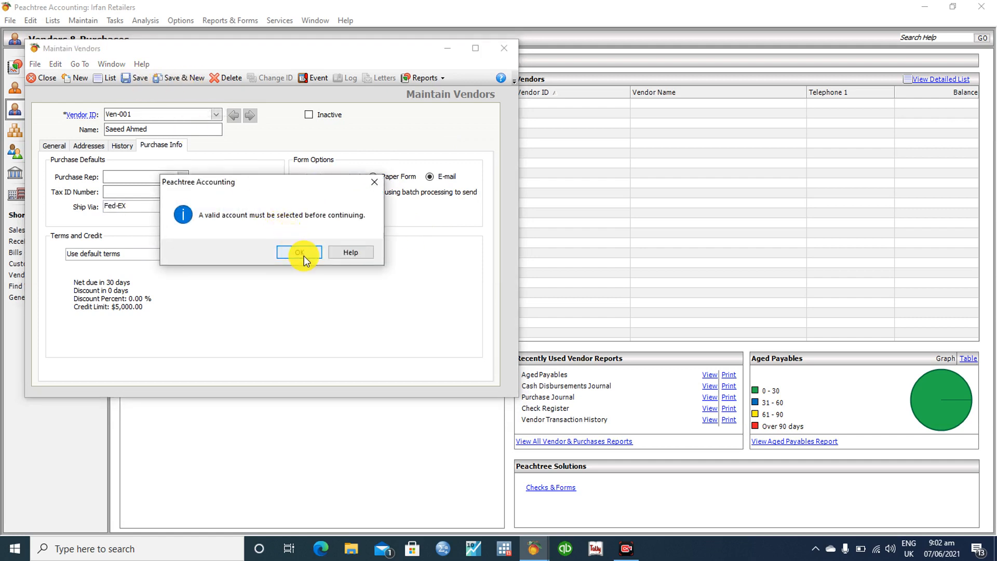
left_click(303, 256)
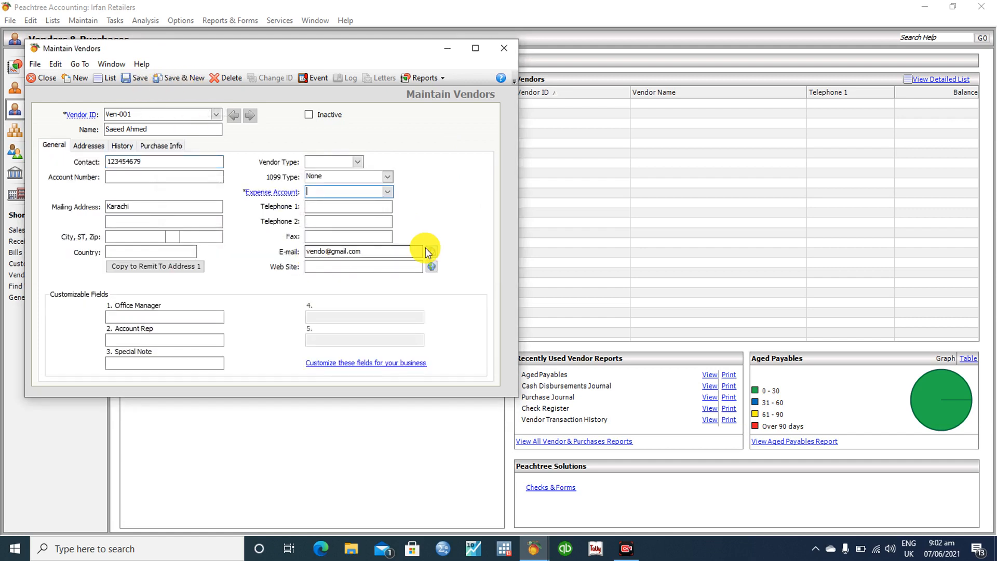
left_click(393, 253)
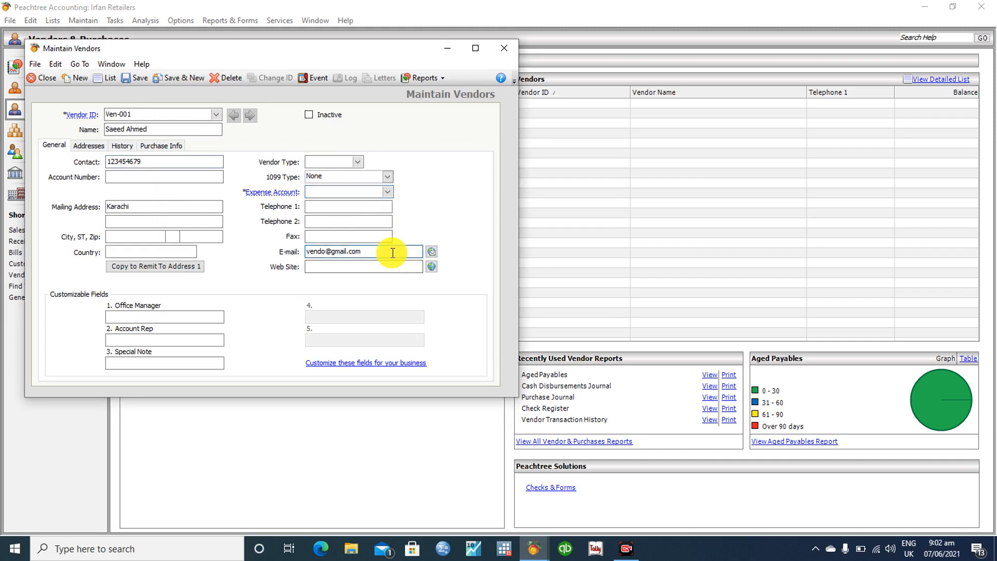
left_click(323, 192)
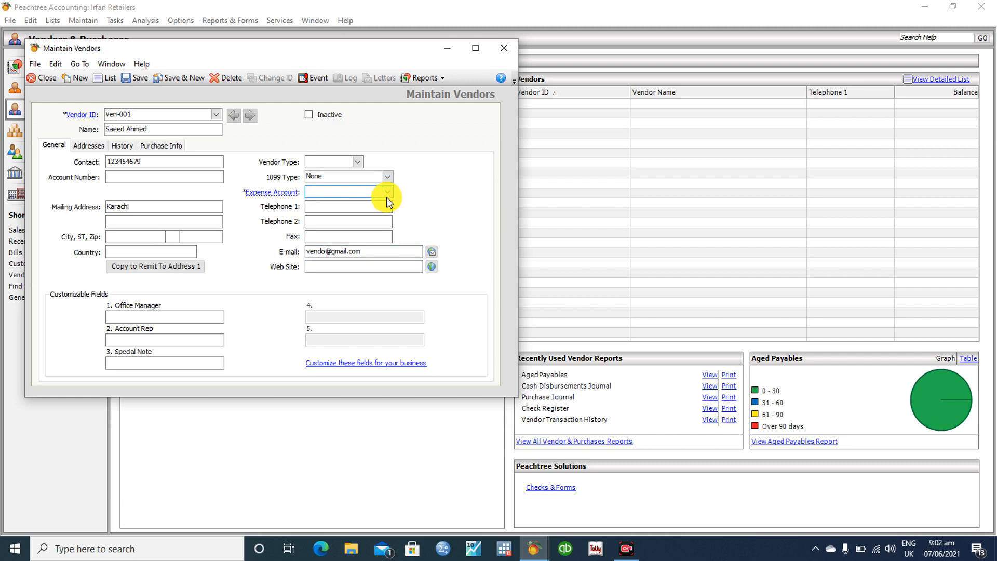
Replace the mistakenly picked account 1100 with 2000 Accounts Payable as the expense account
left_click(387, 193)
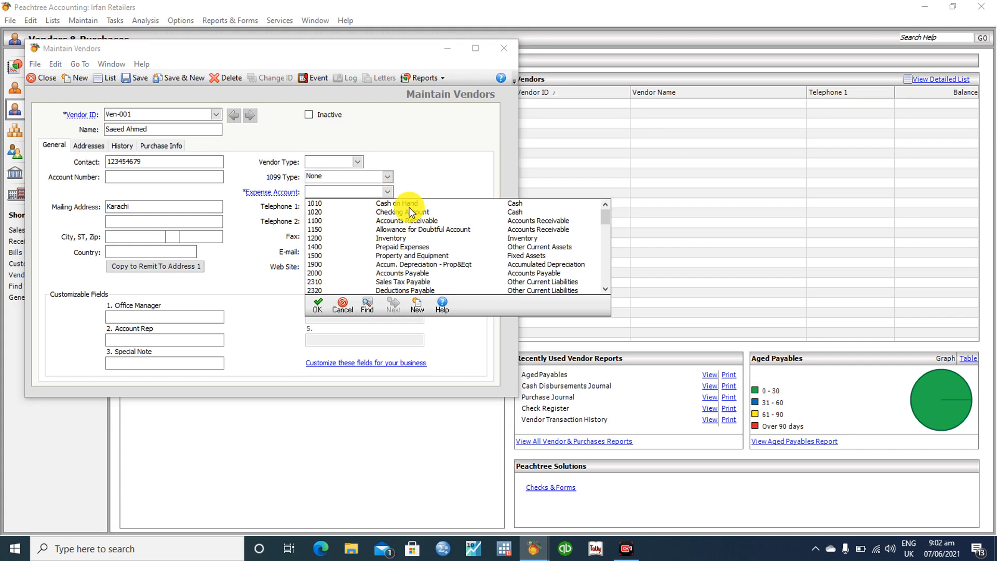
double_click(417, 220)
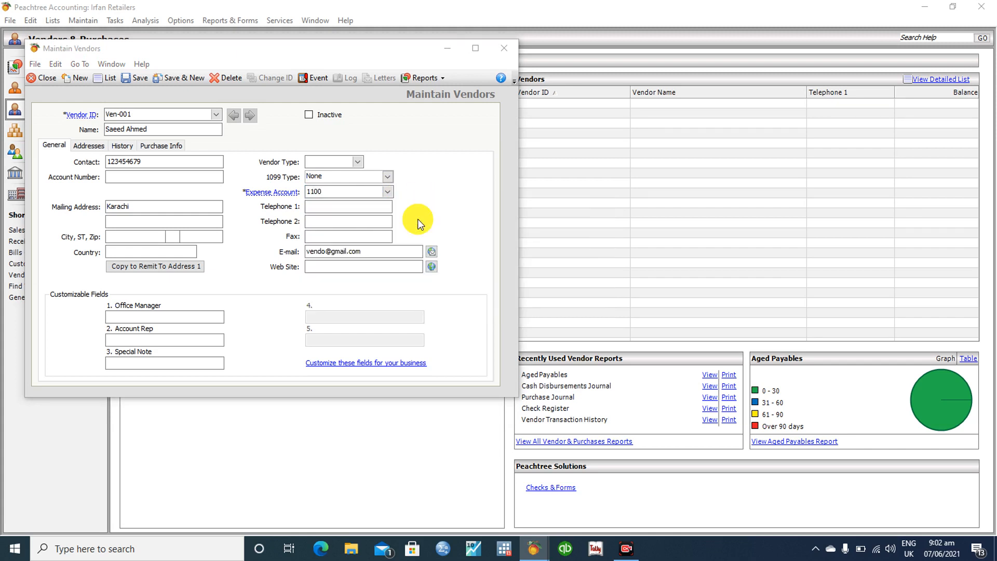
left_click(387, 193)
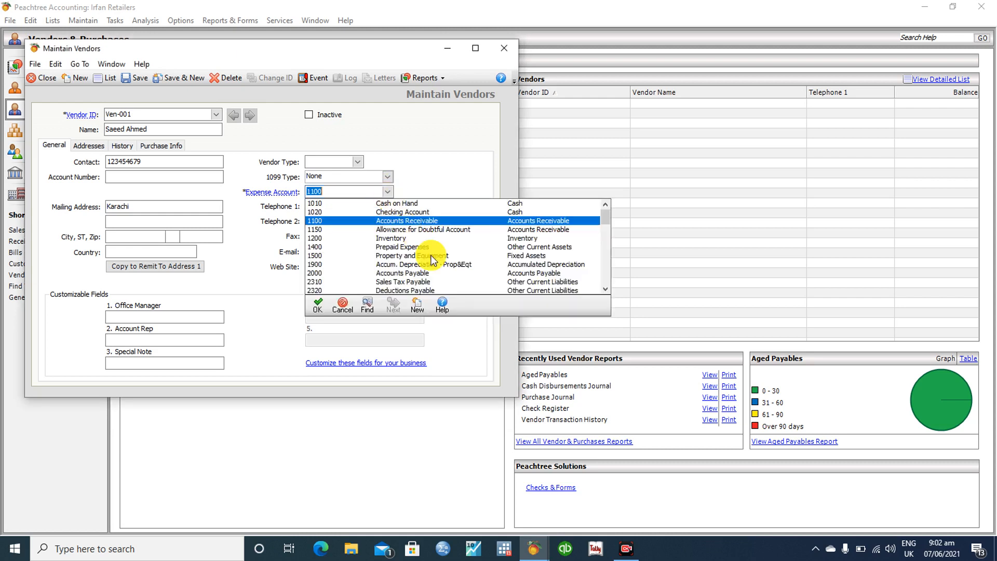
key("Down")
key("Down")
key("Down")
key("Down")
key("Down")
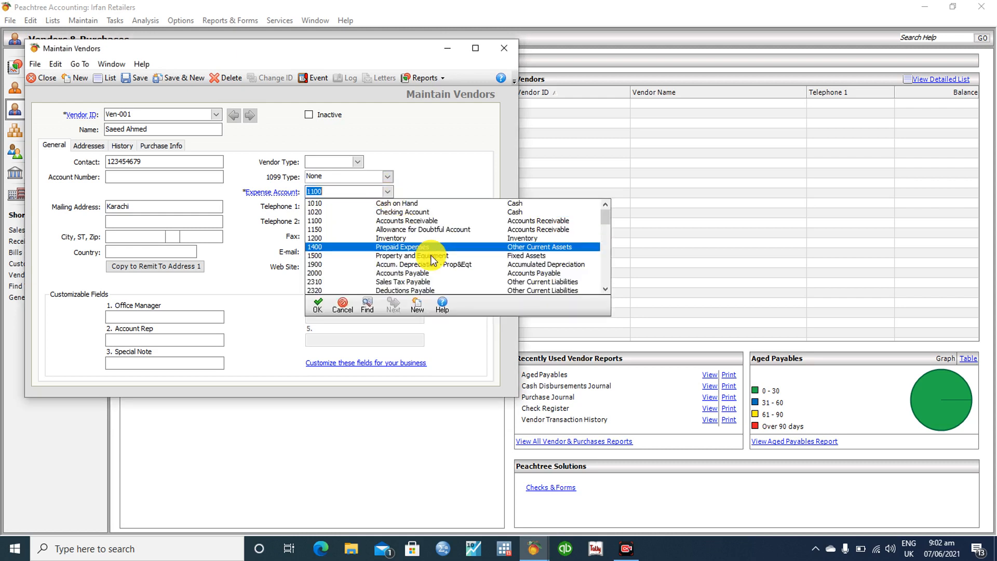
key("Down")
key("Down")
key("Down")
key("Down")
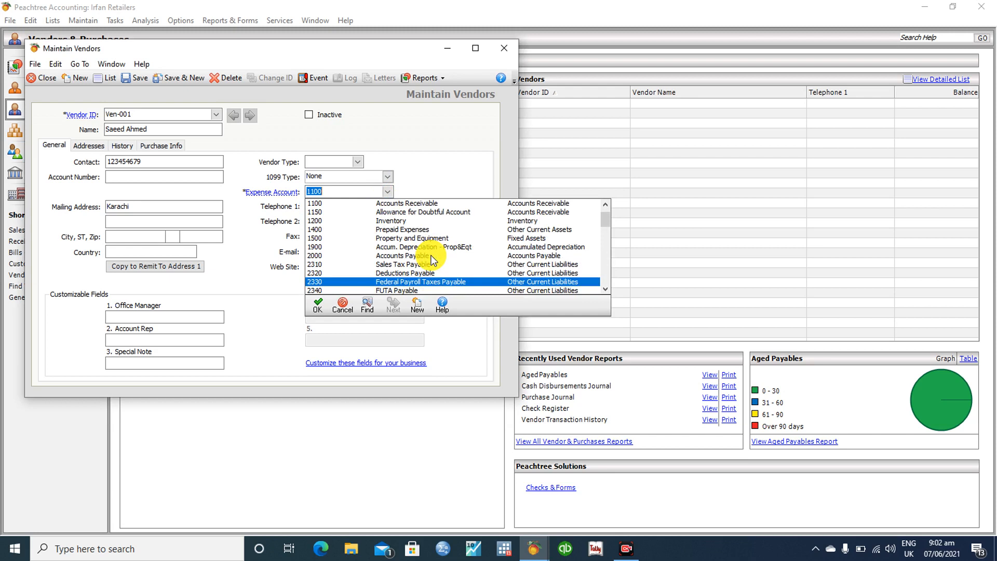
scroll(432, 259, "up", 2)
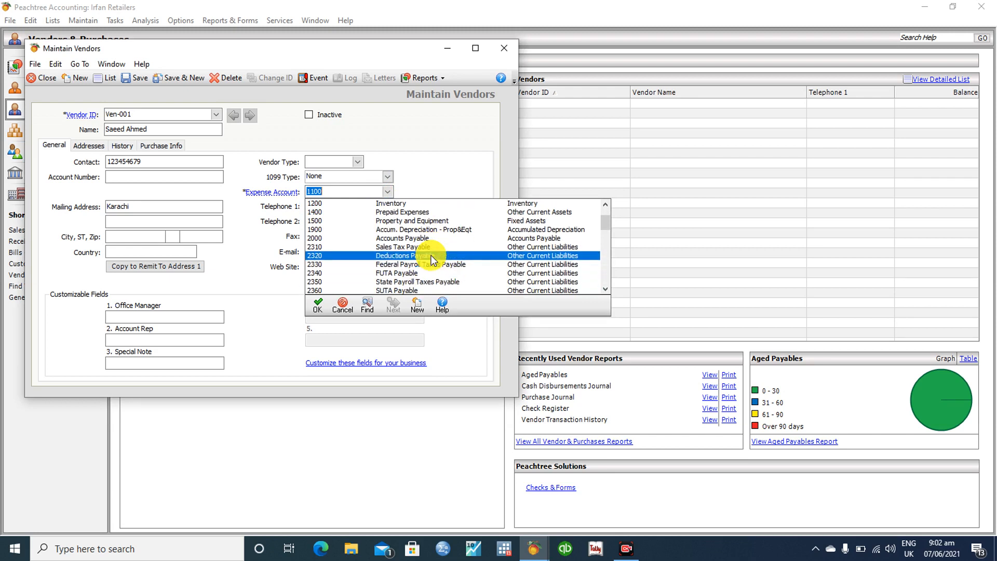
scroll(432, 260, "down", 4)
scroll(432, 259, "up", 1)
scroll(432, 260, "up", 7)
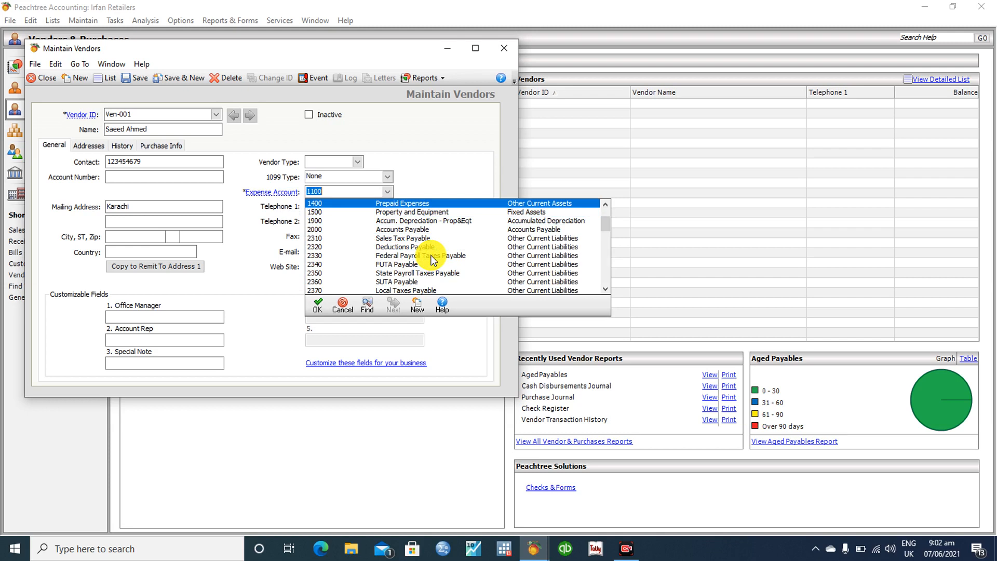
scroll(432, 260, "down", 7)
scroll(432, 259, "up", 2)
scroll(432, 260, "down", 7)
scroll(432, 260, "down", 1)
scroll(432, 260, "up", 4)
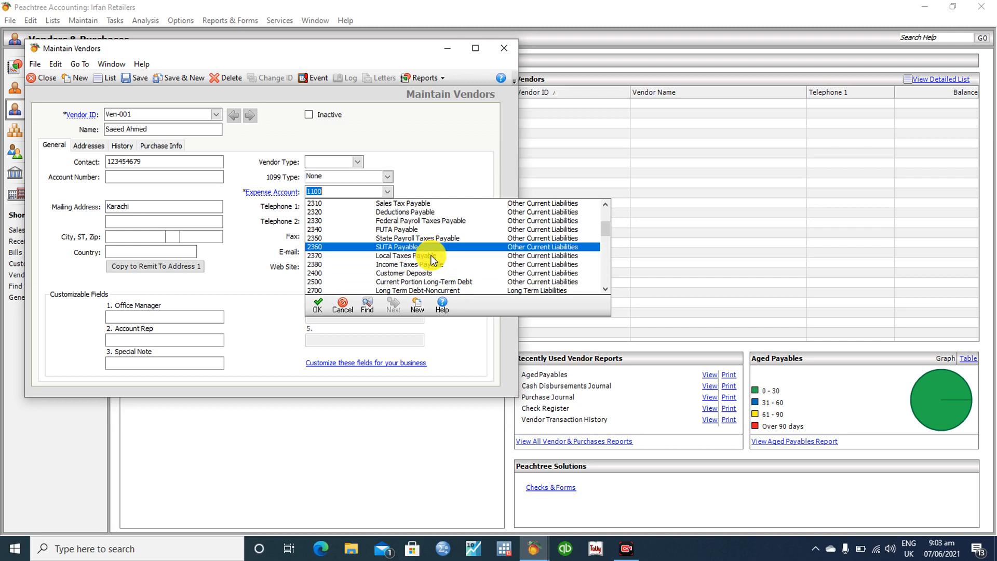
scroll(432, 260, "down", 1)
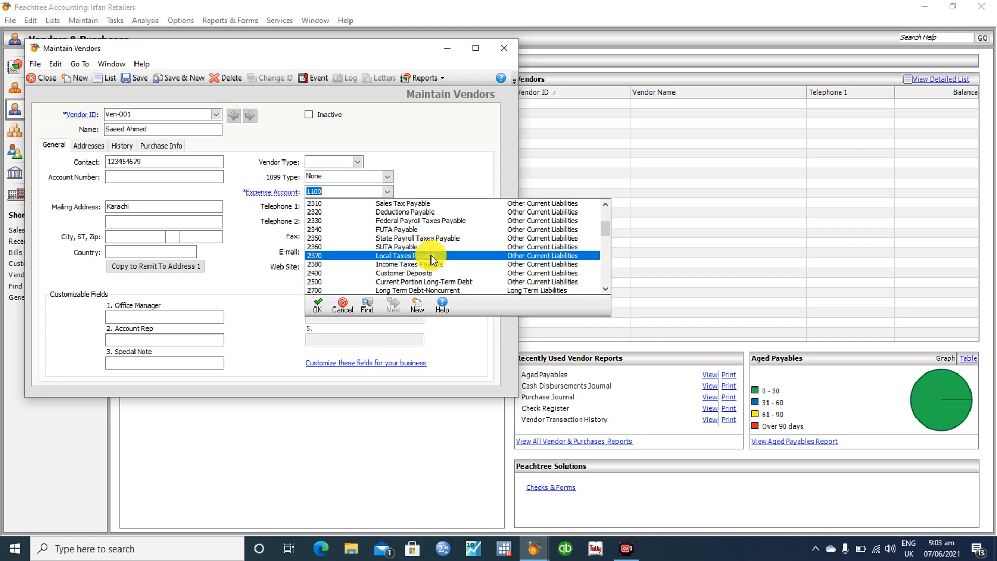
scroll(432, 260, "up", 2)
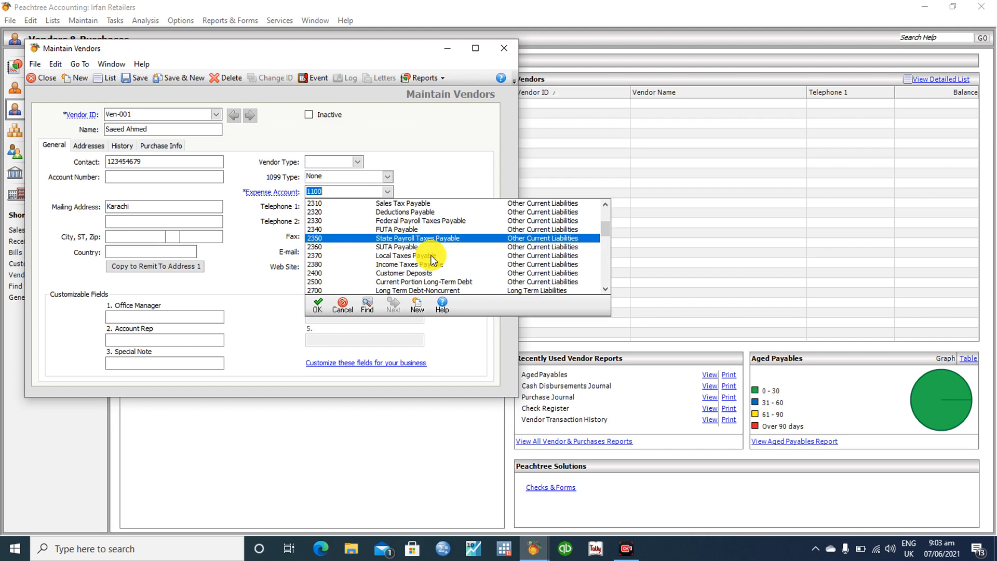
scroll(432, 260, "up", 3)
scroll(432, 260, "up", 5)
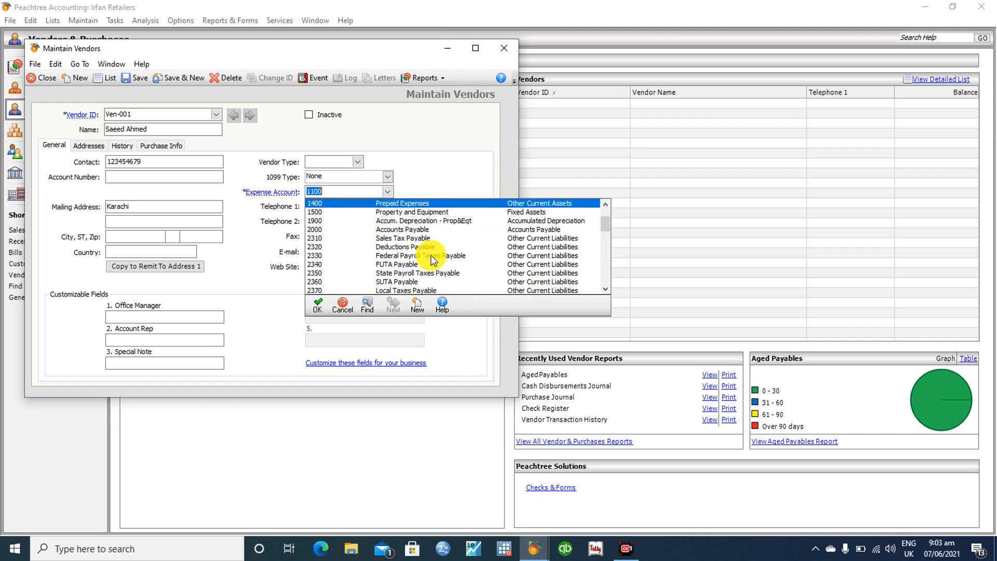
scroll(432, 260, "down", 3)
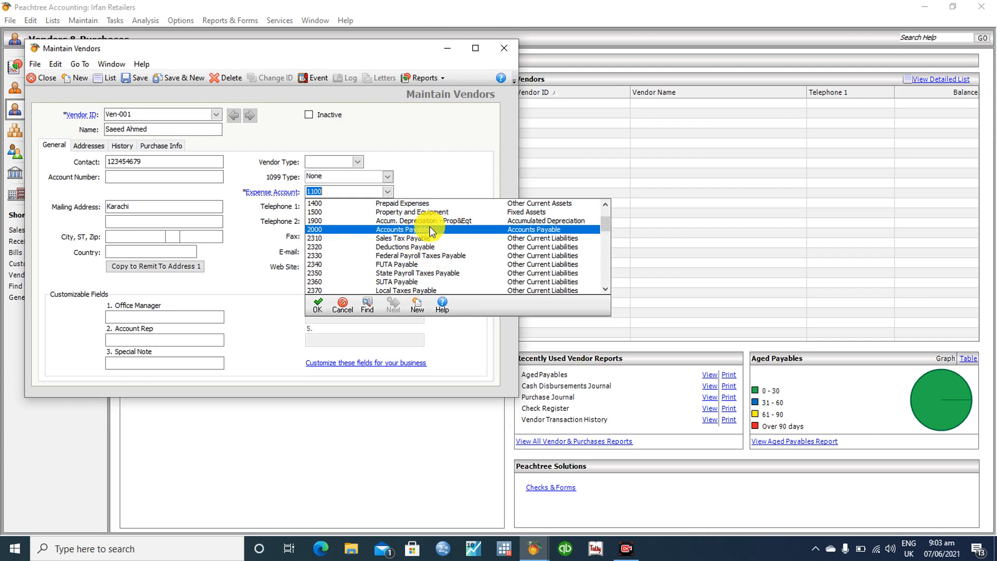
left_click(430, 233)
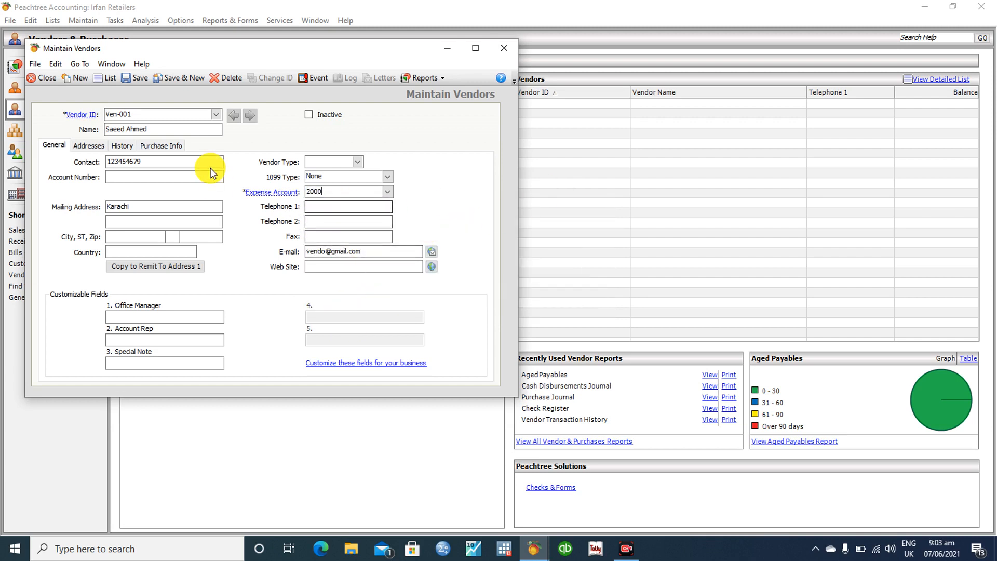
Save the completed Ven-001 record and close the Maintain Vendors window
left_click(134, 79)
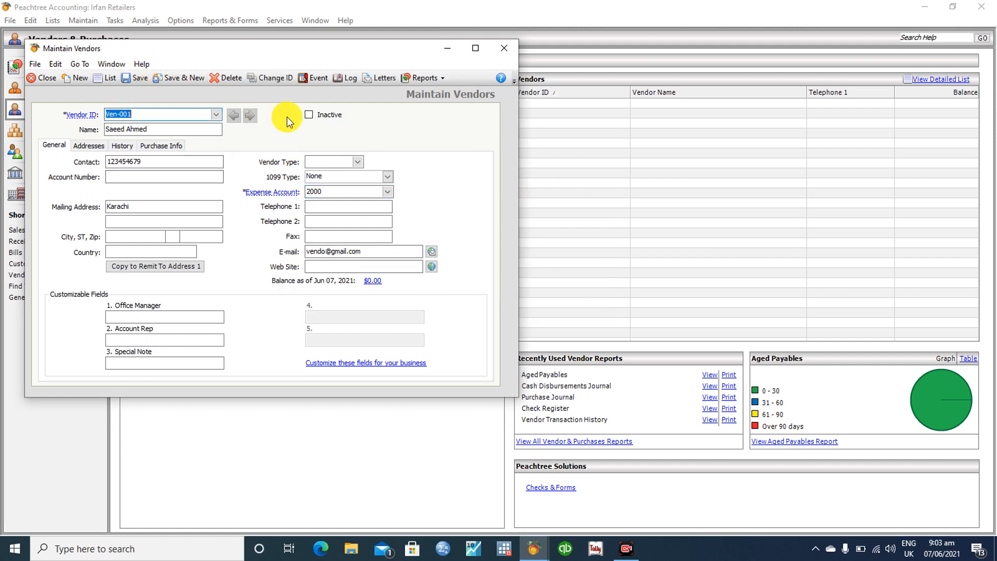
left_click(505, 47)
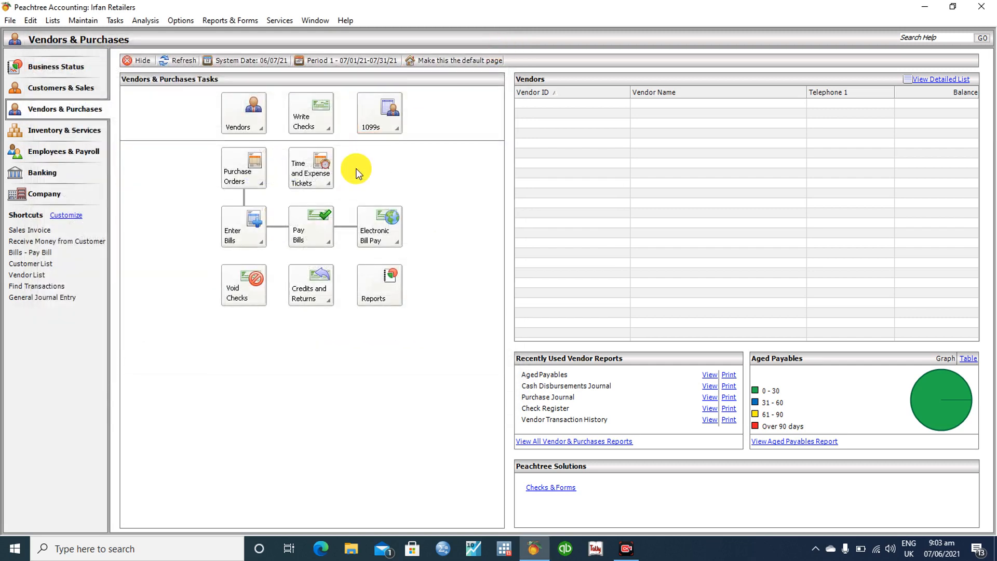